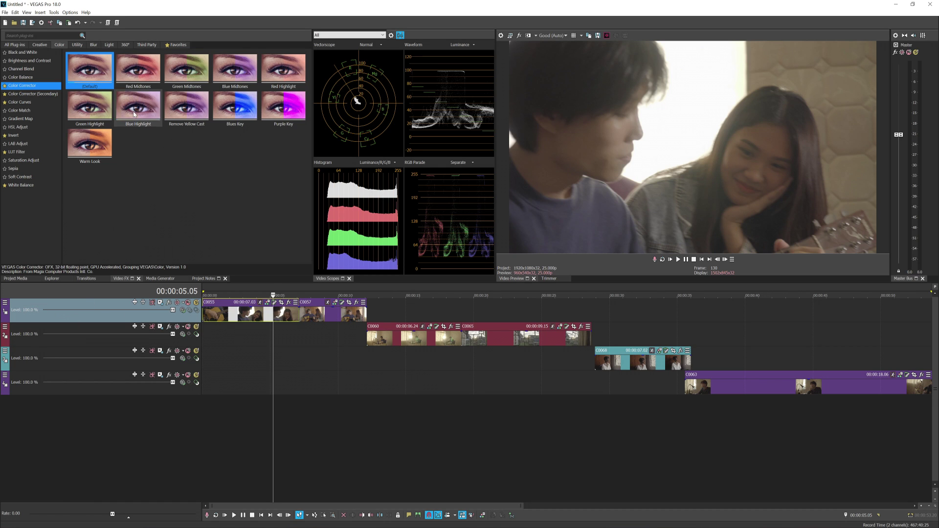
Apply the default Color Curves and Color Corrector effects to the whole first video track.
click(313, 319)
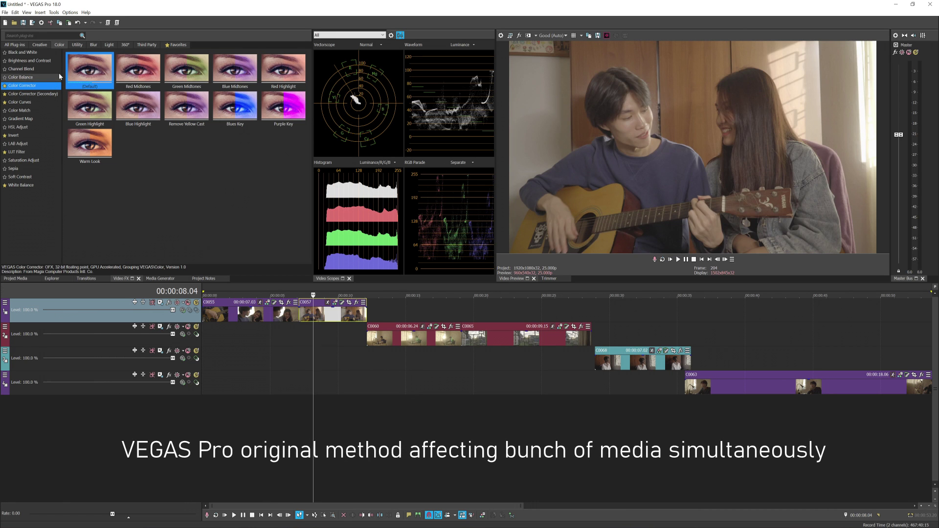
click(31, 103)
drag(74, 79, 212, 230)
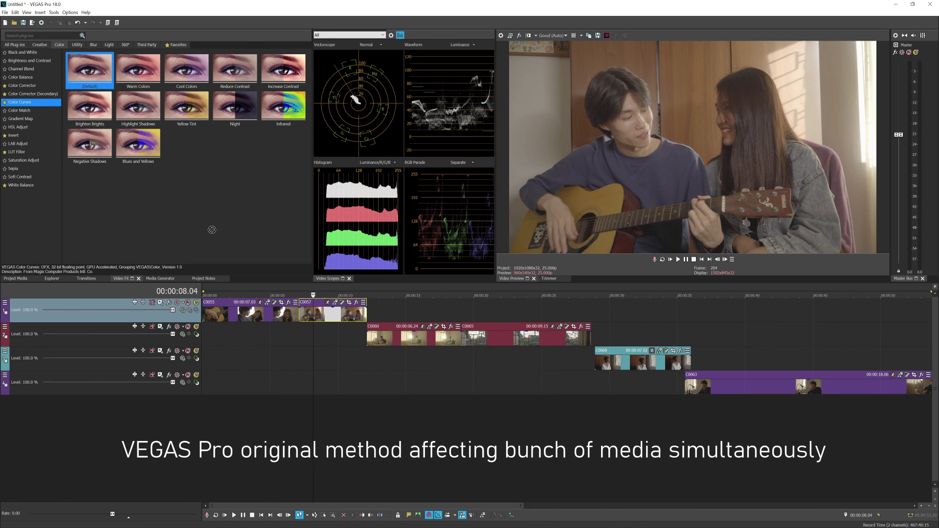
drag(73, 304, 74, 307)
click(408, 160)
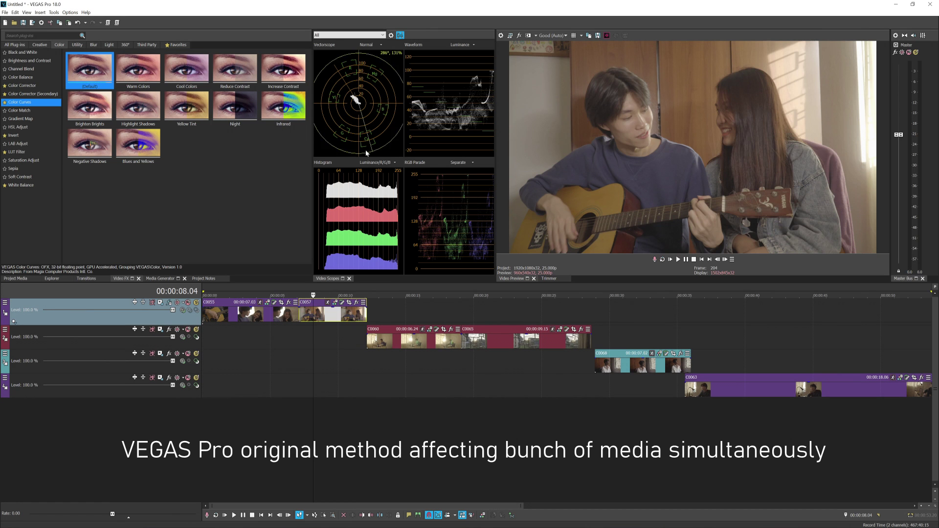
click(30, 93)
click(22, 85)
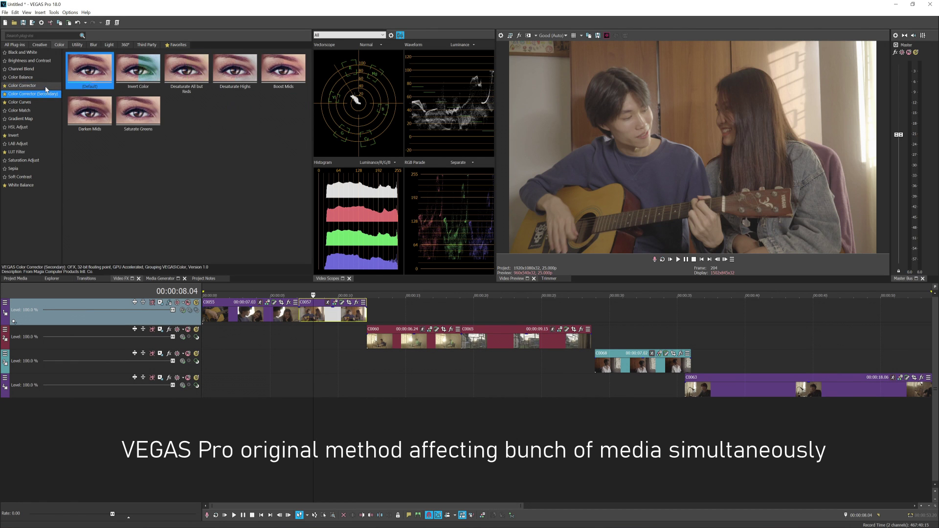
drag(87, 72, 123, 78)
drag(155, 325, 157, 315)
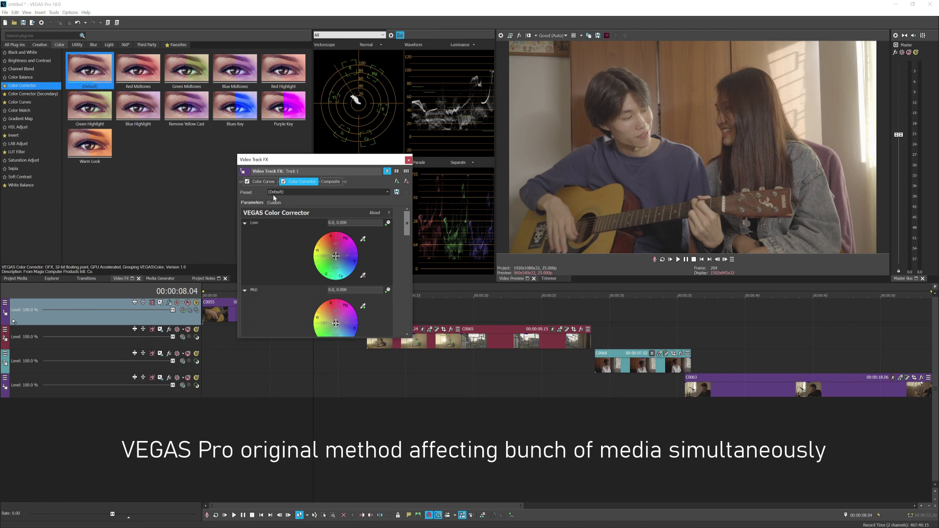
Shape the first track's Color Curves into an S-curve and raise the saturation in its Color Corrector.
click(264, 184)
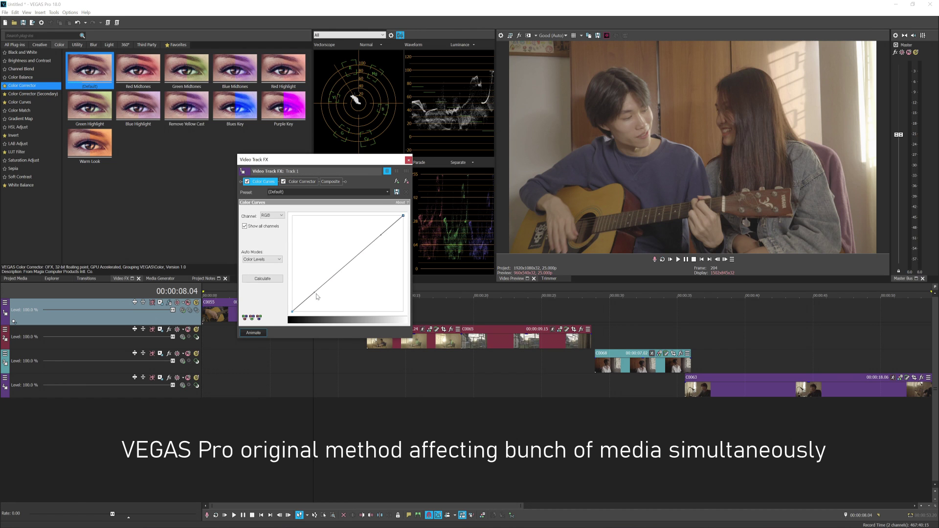
drag(316, 292, 339, 290)
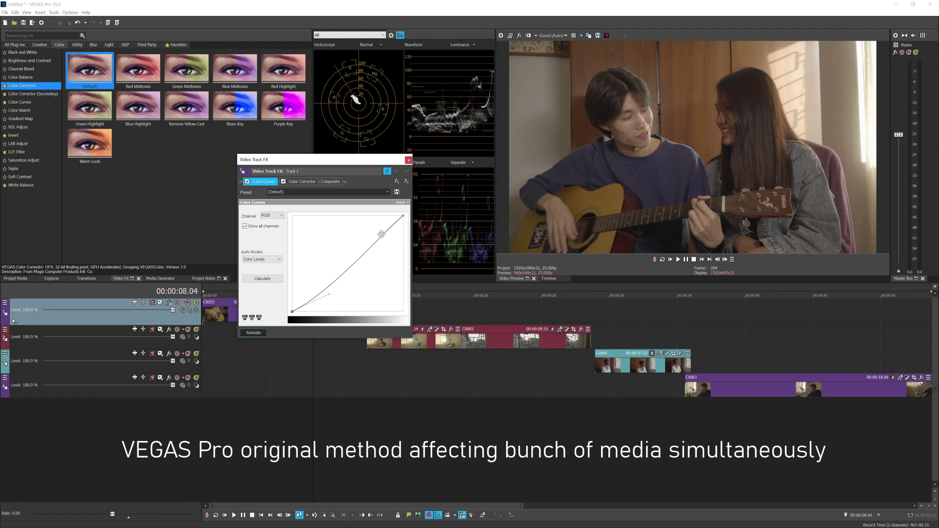
drag(381, 235, 350, 221)
click(309, 182)
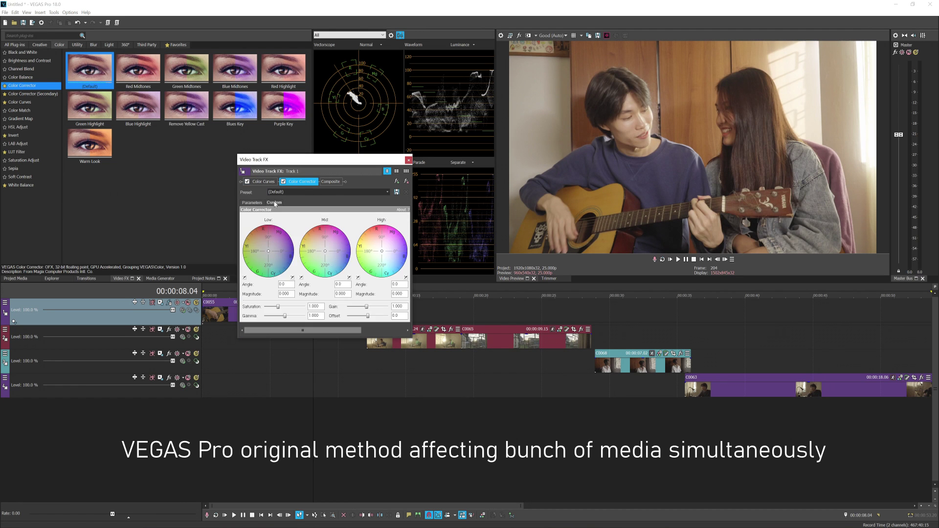
drag(282, 307, 293, 308)
click(409, 160)
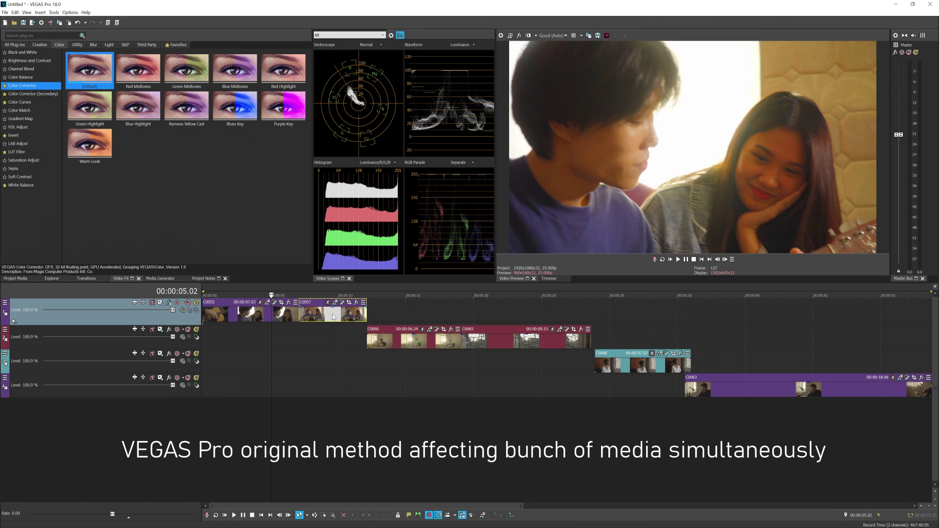
Preview the track-level grade on both clips of the first track, C0055 and C0057.
click(275, 317)
click(323, 316)
click(266, 316)
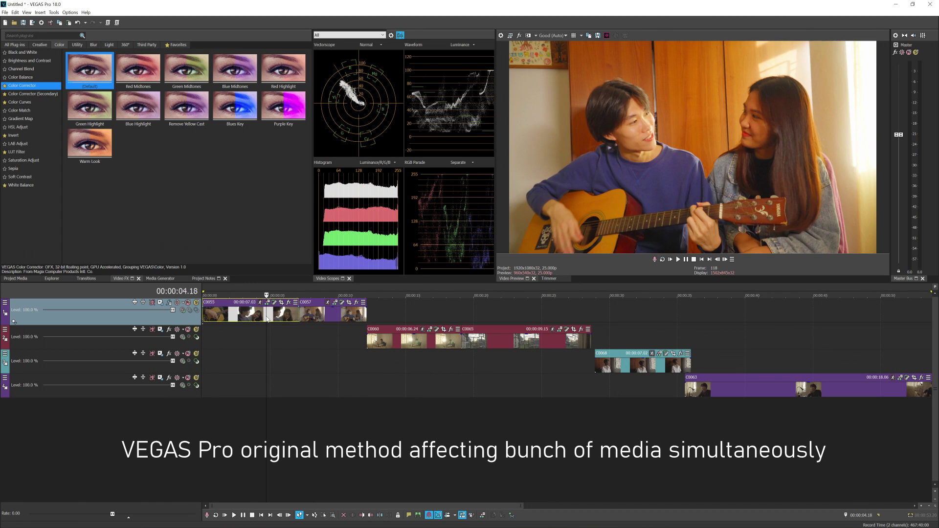
Move the third track's clip up to the first track to preview the grade on it, and return it to its own track.
scroll(335, 346, down, 2)
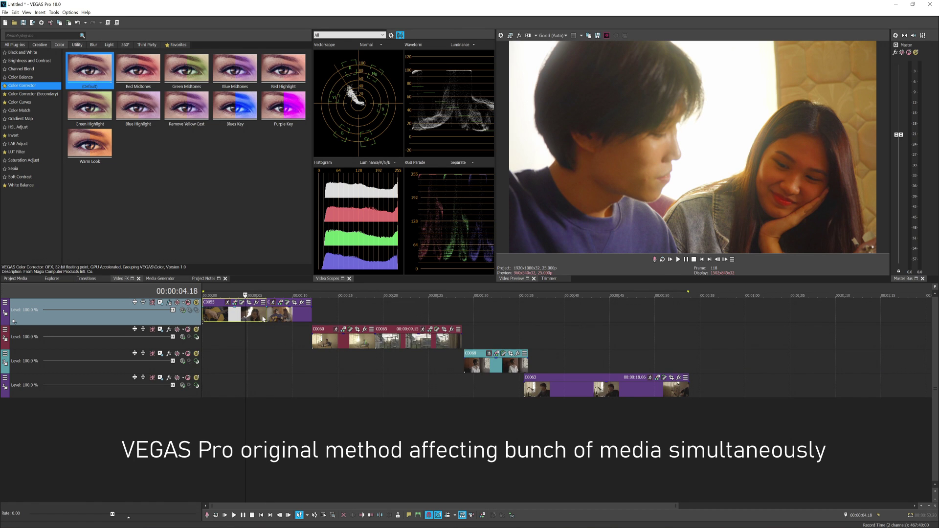
scroll(299, 317, down, 1)
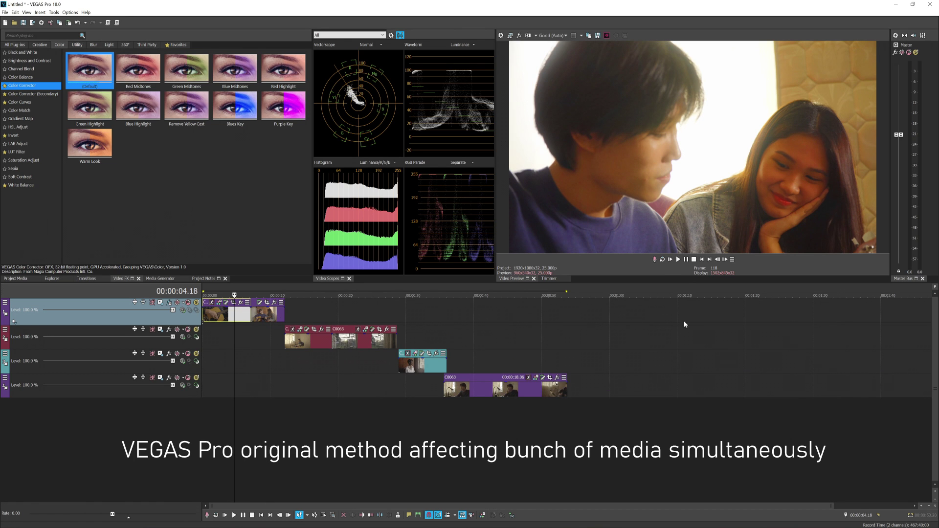
click(420, 337)
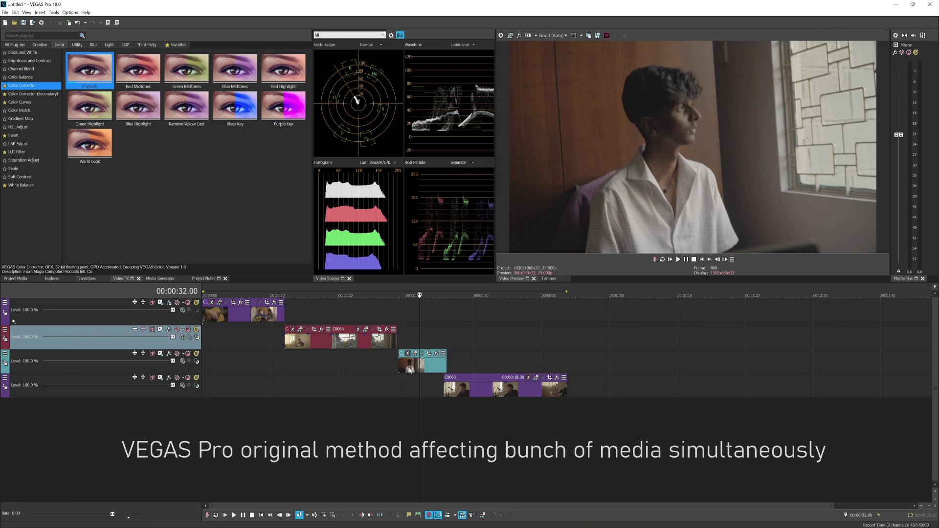
drag(427, 370, 430, 316)
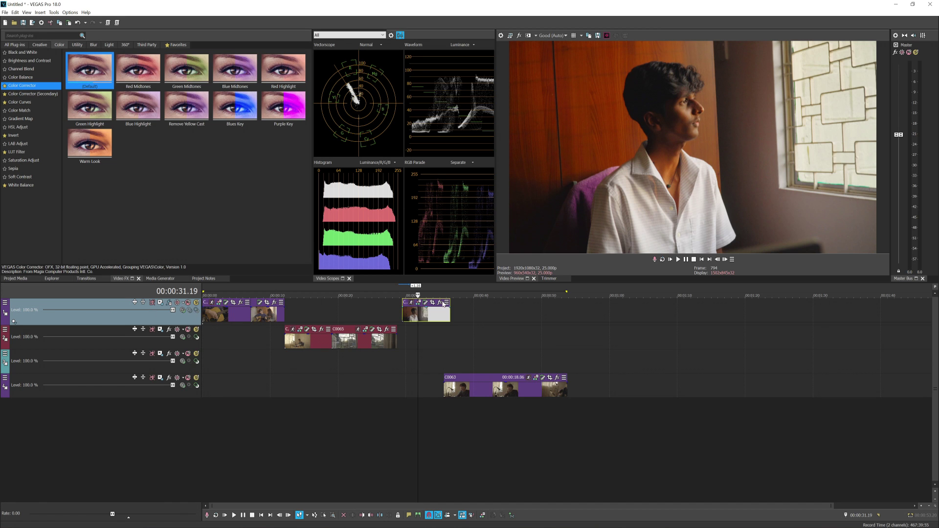
drag(424, 317, 418, 369)
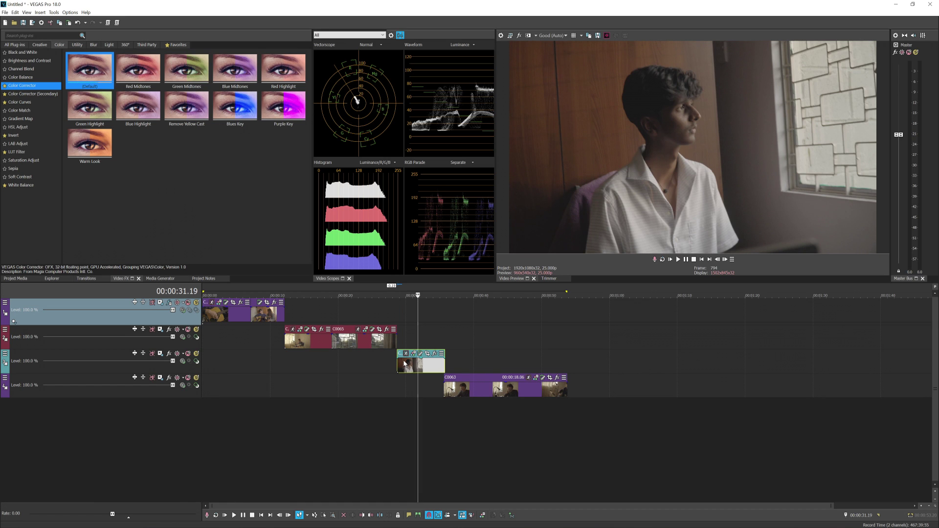
Remove the Color Curves and Color Corrector effects from the first video track.
click(224, 321)
click(168, 302)
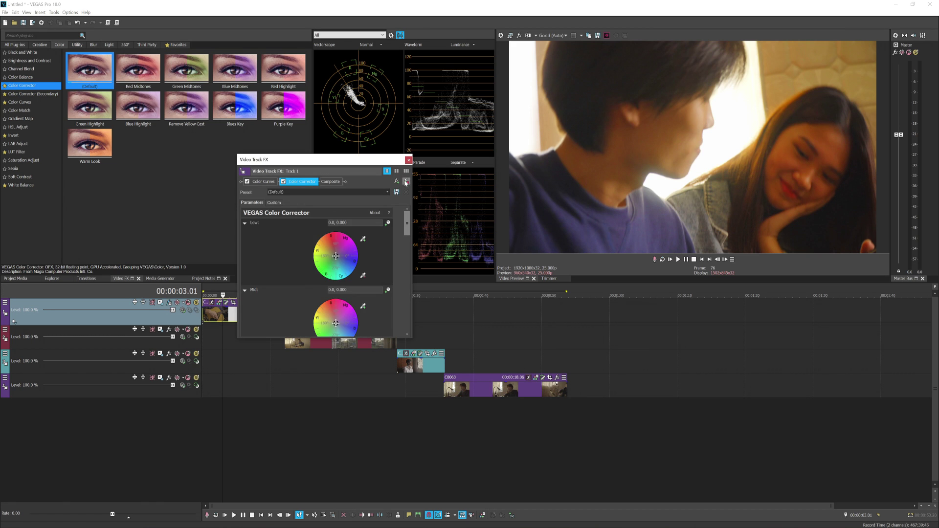
click(405, 181)
click(408, 160)
Insert an empty video track above all the clip tracks and select it.
right_click(184, 318)
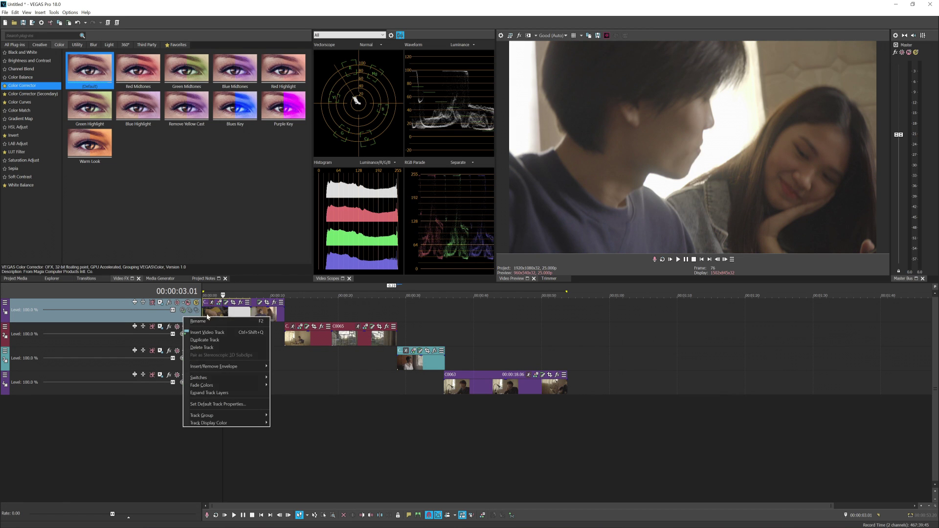
click(215, 332)
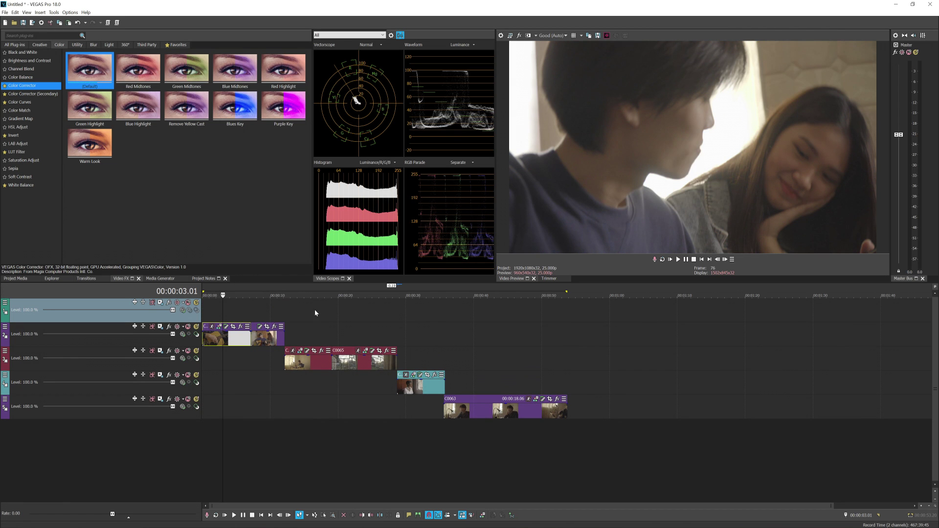
click(264, 342)
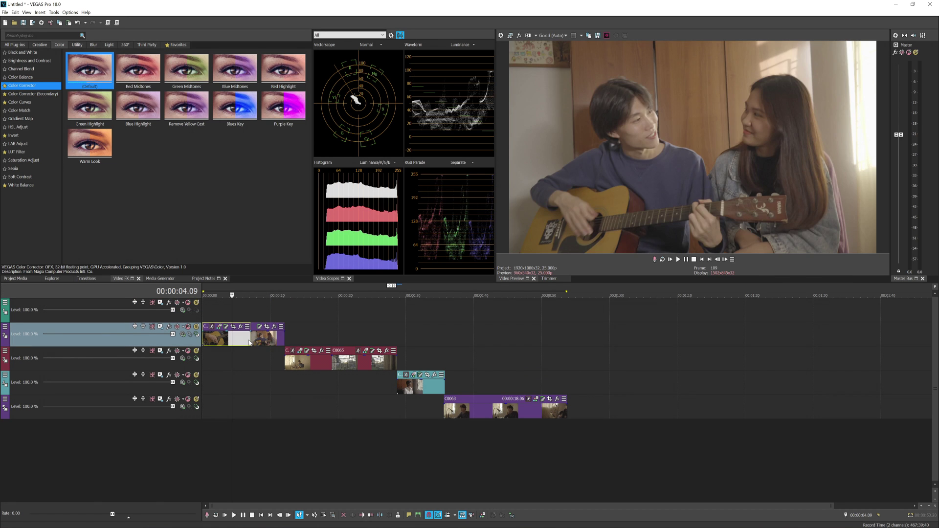
click(241, 343)
scroll(241, 338, up, 2)
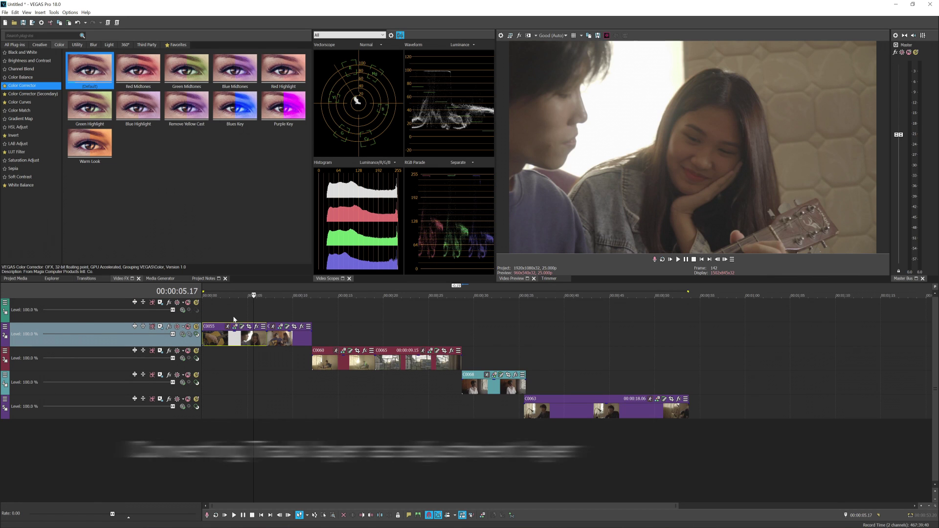
click(234, 319)
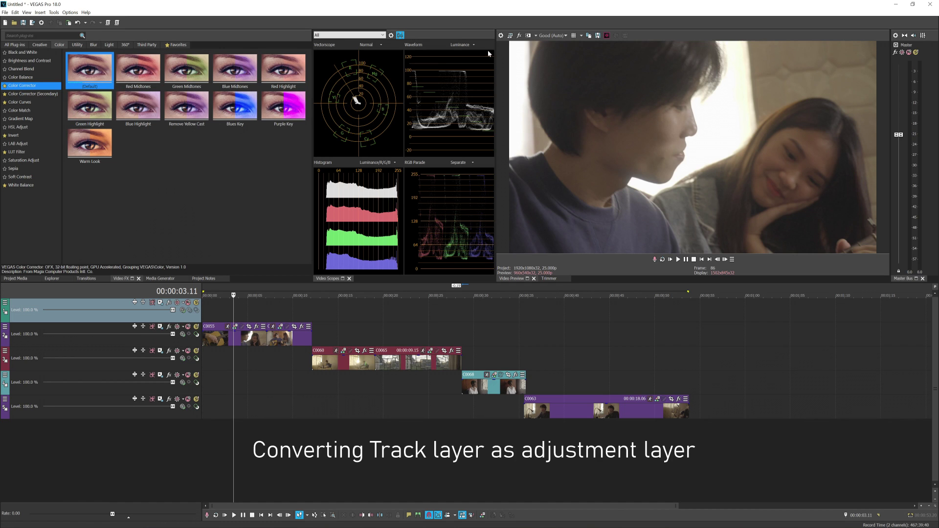
Apply the default Color Curves and Color Corrector effects to the empty top track.
click(31, 103)
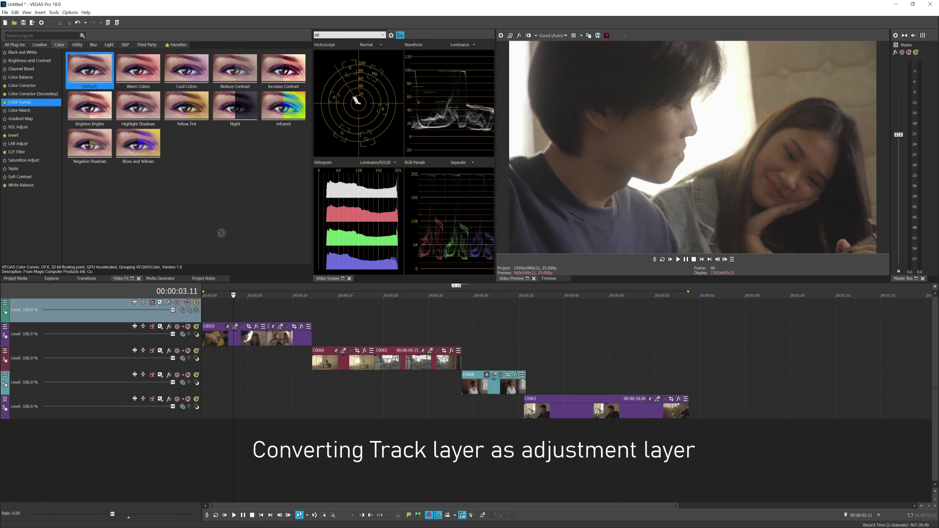
drag(155, 318, 154, 318)
click(409, 159)
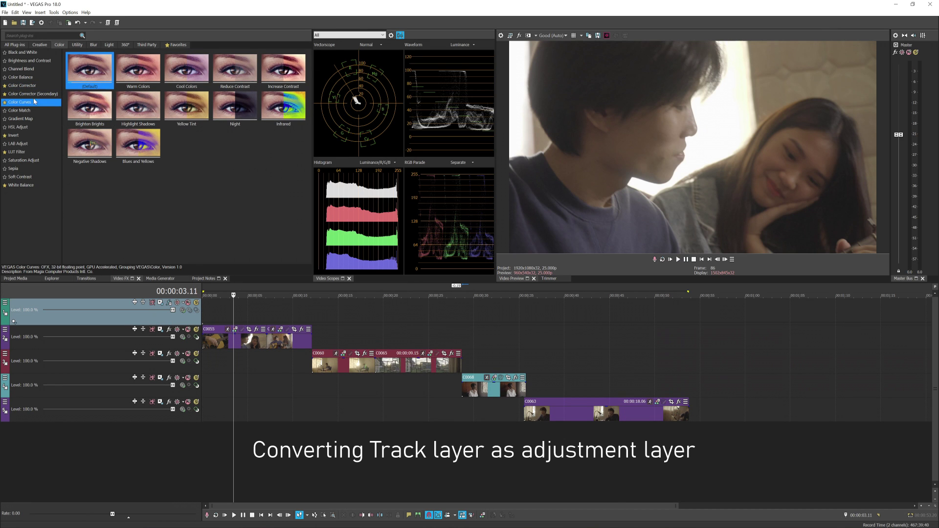
click(39, 86)
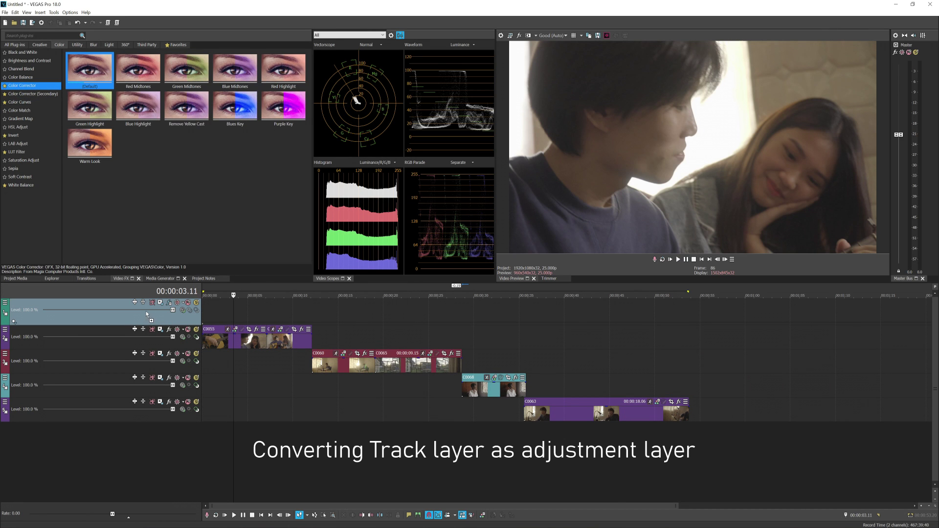
drag(146, 313, 147, 314)
Shape the RGB curve of the top track's Color Curves effect into a contrast-boosting S-curve.
click(263, 182)
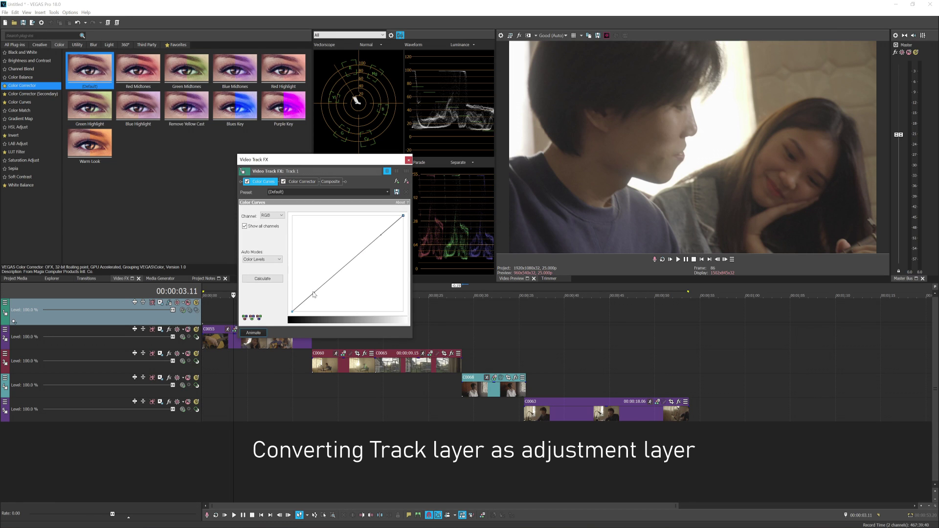
drag(313, 293, 339, 298)
drag(380, 235, 332, 230)
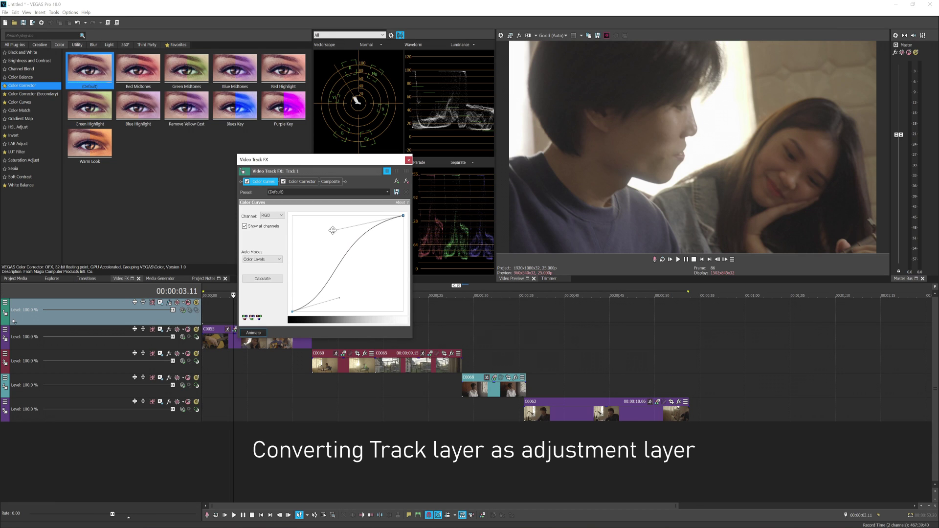
drag(375, 159, 377, 119)
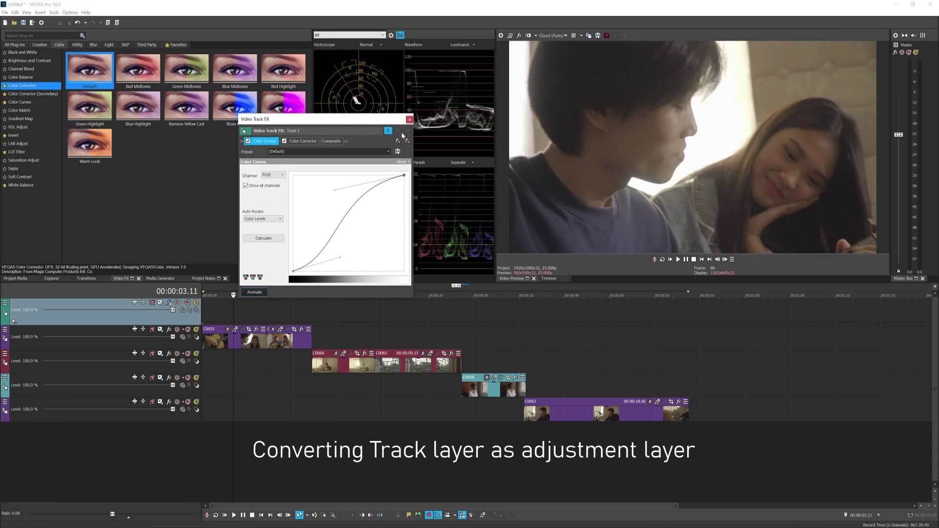
Move Composite ahead of Color Curves and Color Corrector in the top track's effect chain.
click(182, 349)
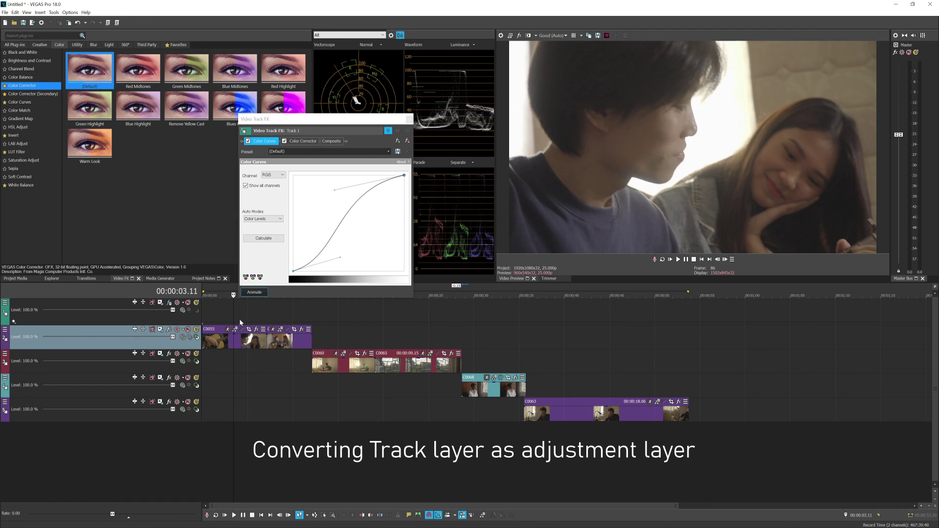
click(195, 323)
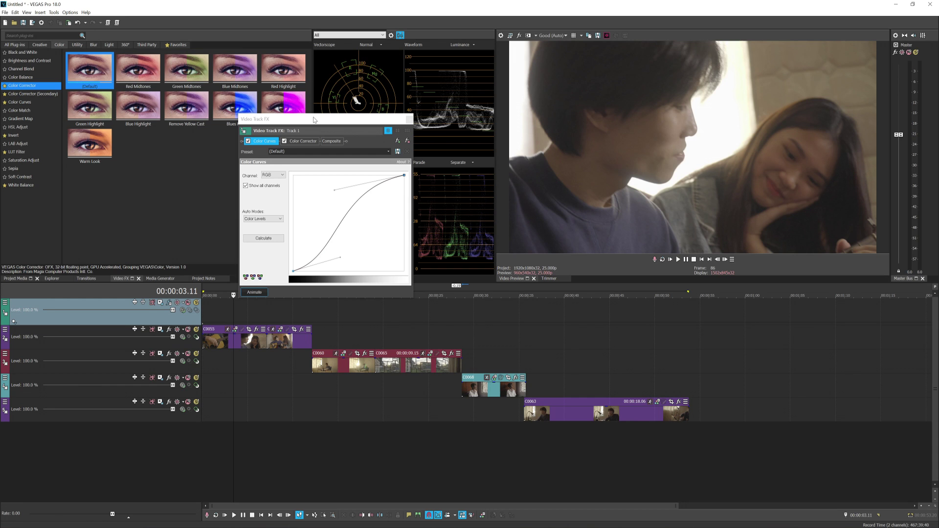
drag(327, 119, 320, 144)
click(311, 167)
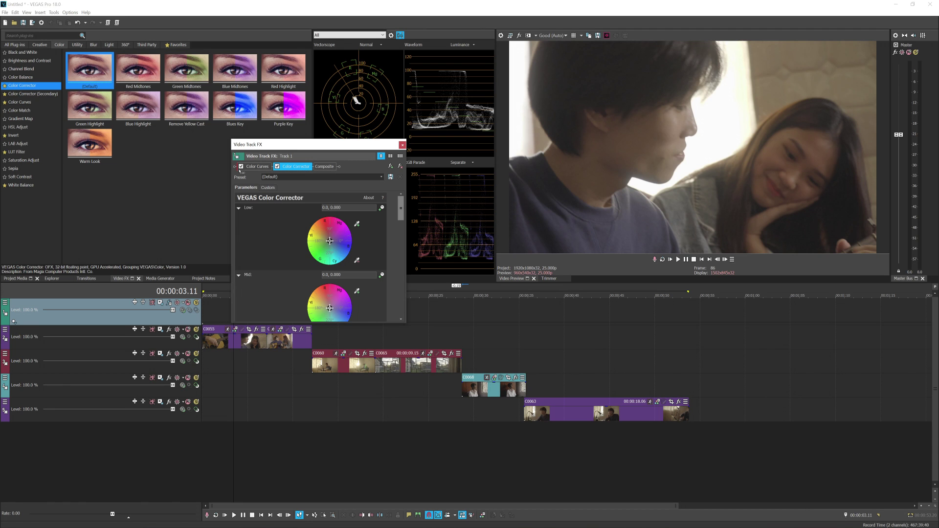
drag(239, 170, 230, 170)
click(402, 145)
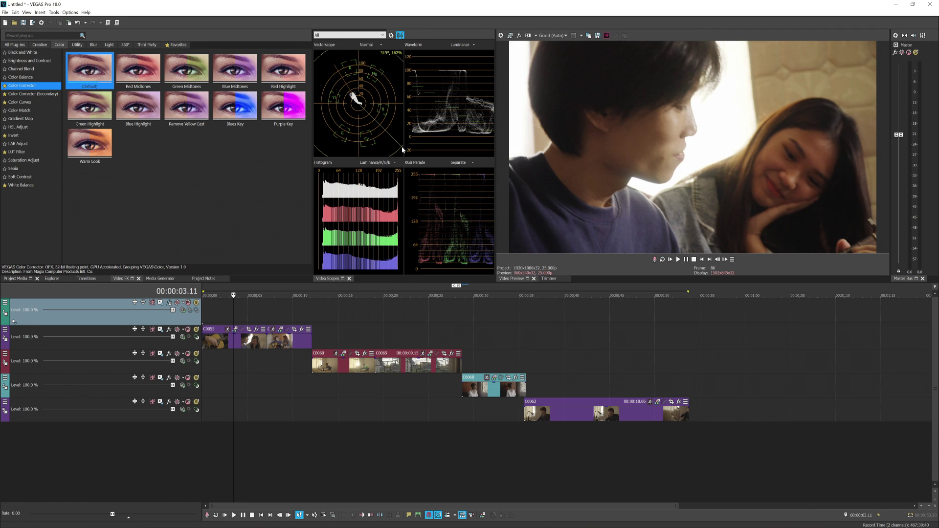
Preview the adjustment track's grade on the clips in the track directly below it.
click(236, 344)
click(285, 343)
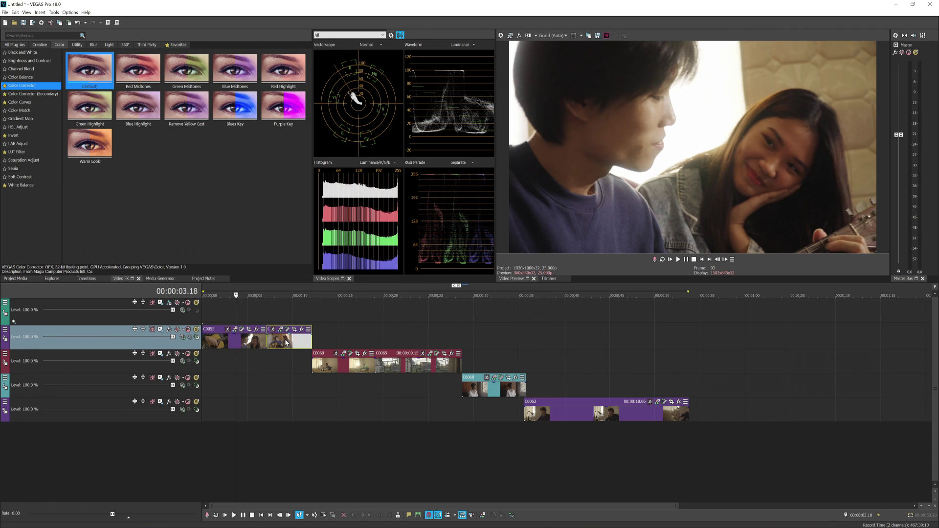
click(238, 343)
click(282, 343)
click(243, 345)
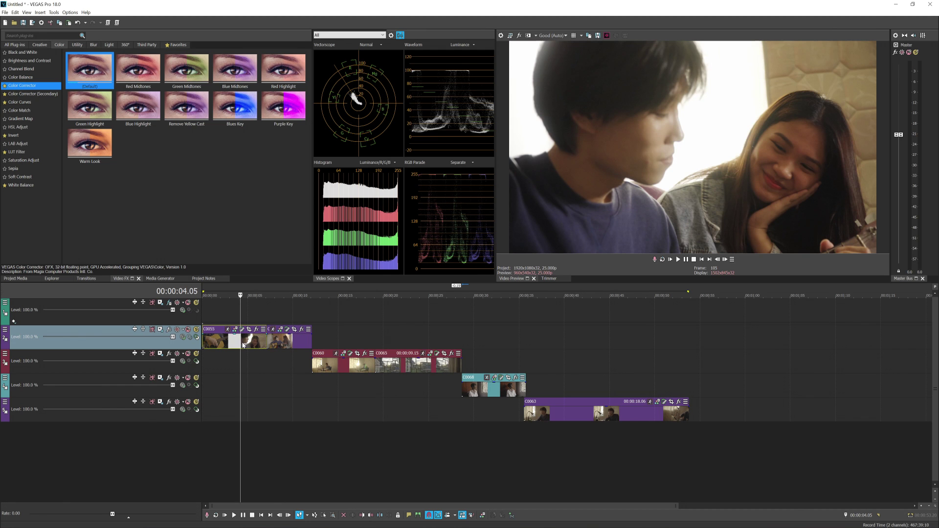
Raise the saturation of the top track's Color Corrector to about 1.8 and check it on the clips beneath.
click(168, 303)
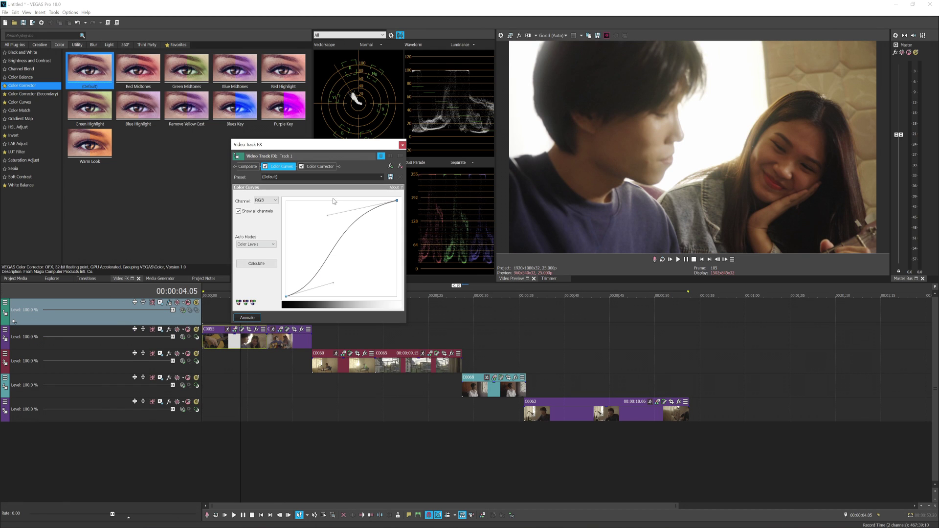
click(320, 166)
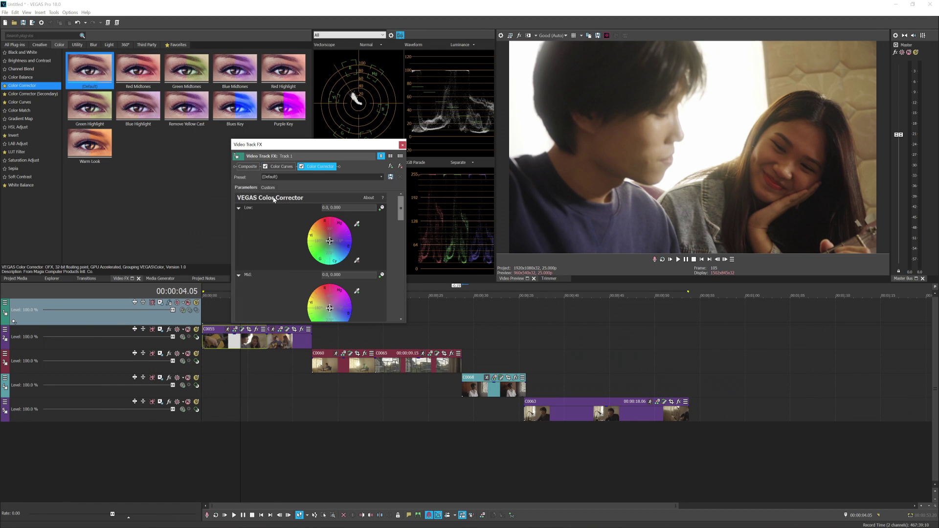
drag(274, 292, 284, 293)
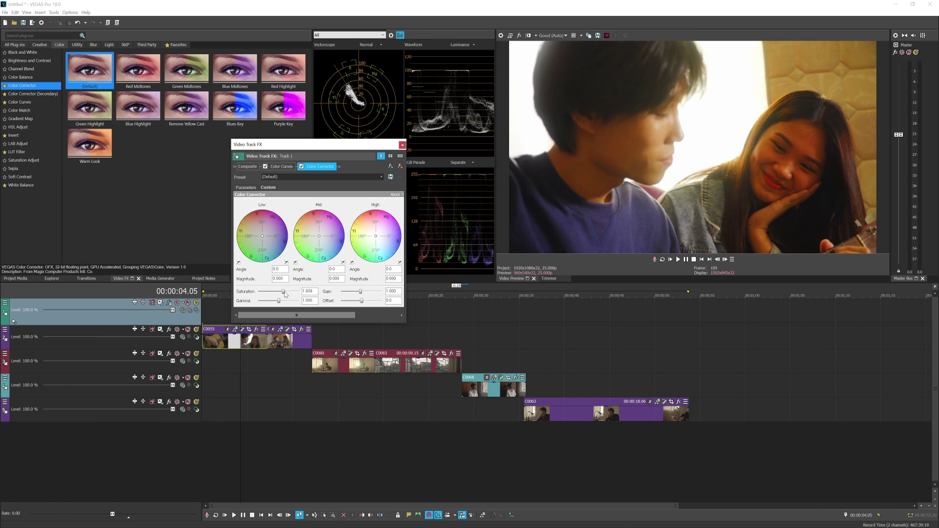
click(290, 340)
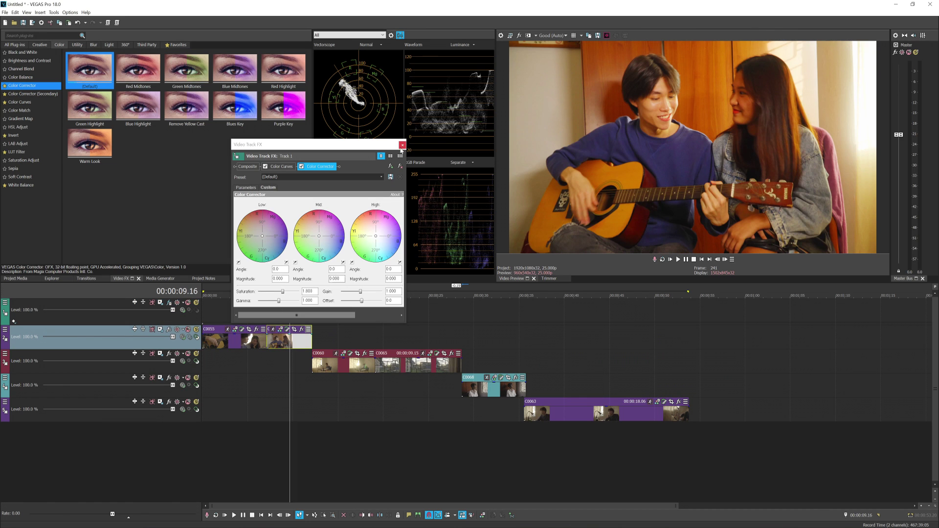
click(402, 145)
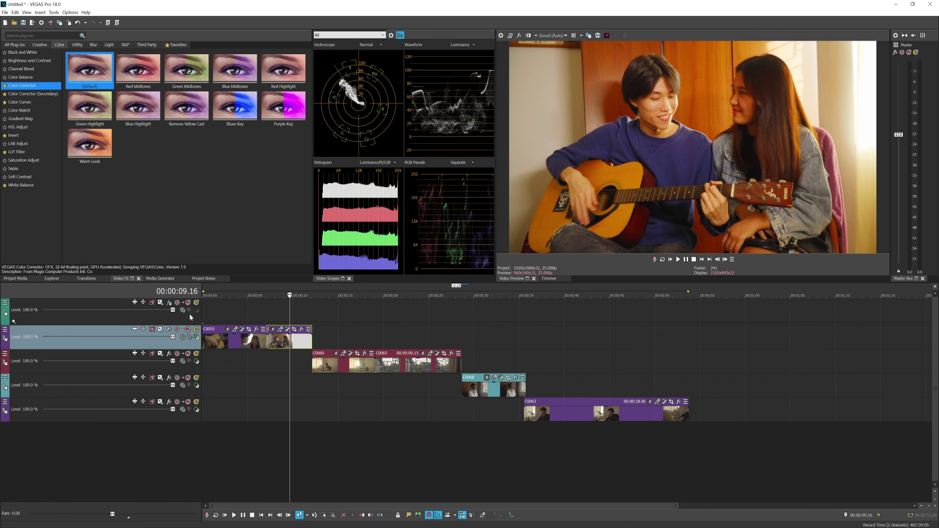
Examine how the empty top track's saturated grade affects clips at different points along the timeline.
click(116, 320)
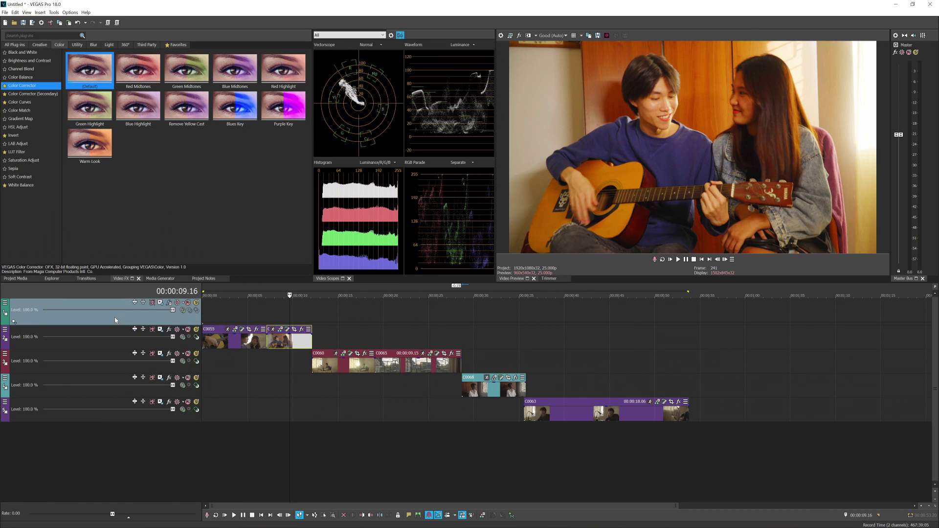
click(245, 341)
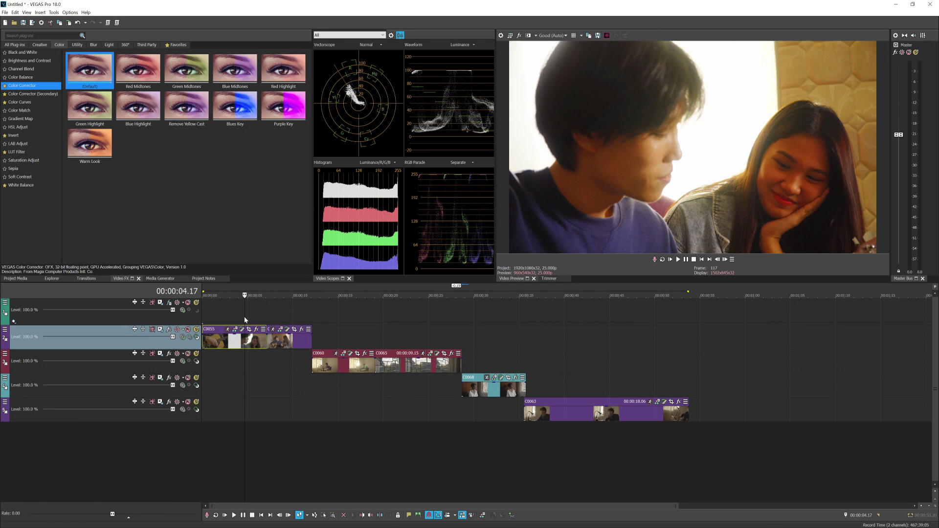
click(102, 306)
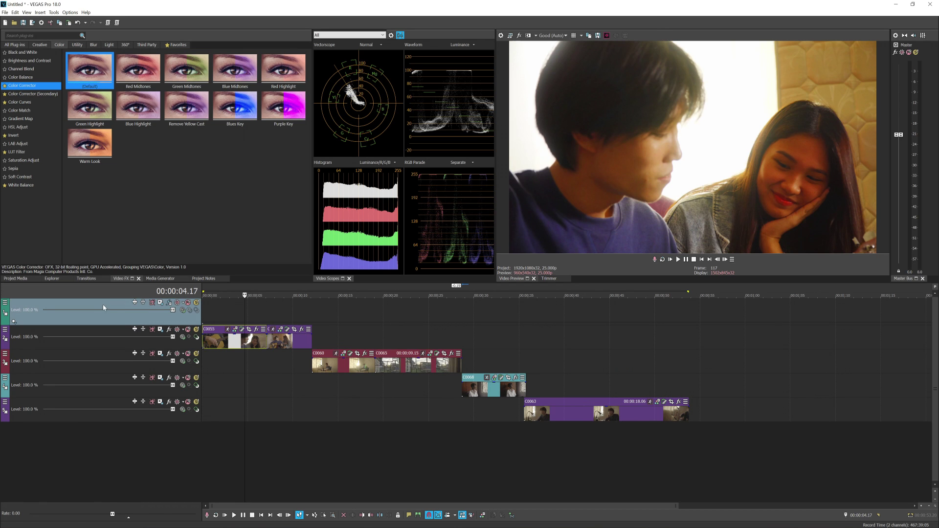
click(328, 314)
click(513, 328)
click(631, 341)
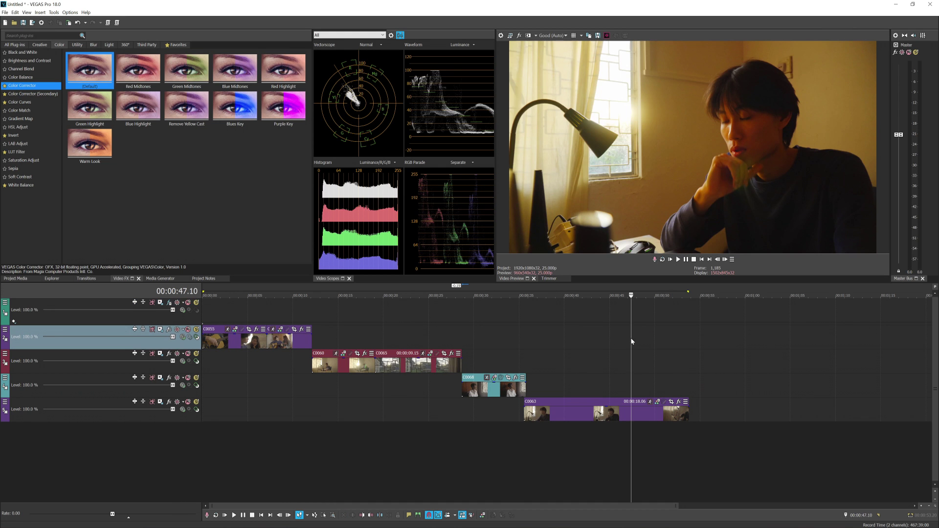
click(235, 340)
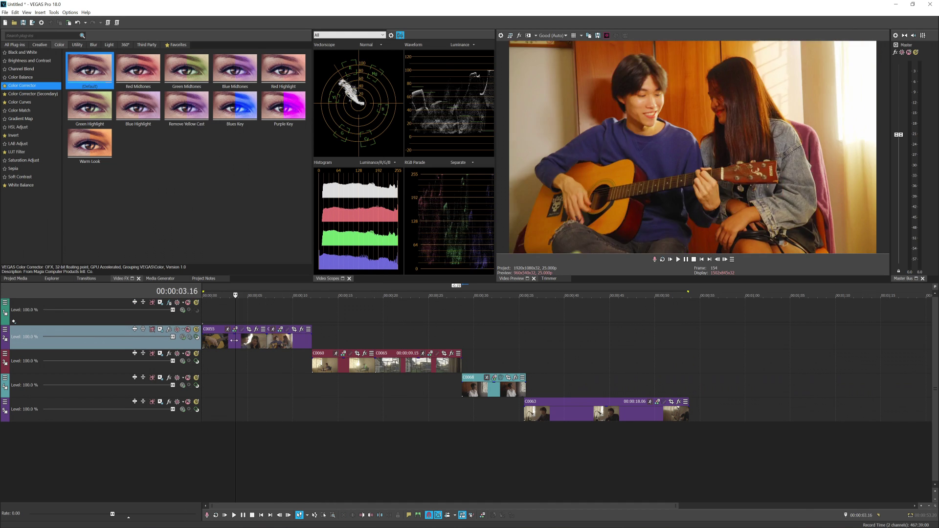
mouse_move(234, 340)
mouse_down()
mouse_move(289, 342)
mouse_move(245, 345)
mouse_up()
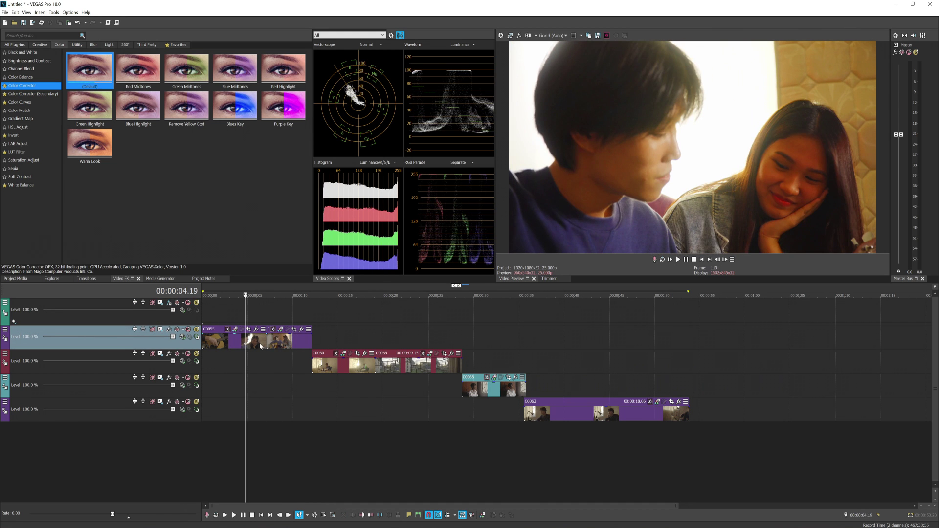
Insert an empty event on the top track above the clips of the second track.
right_click(300, 311)
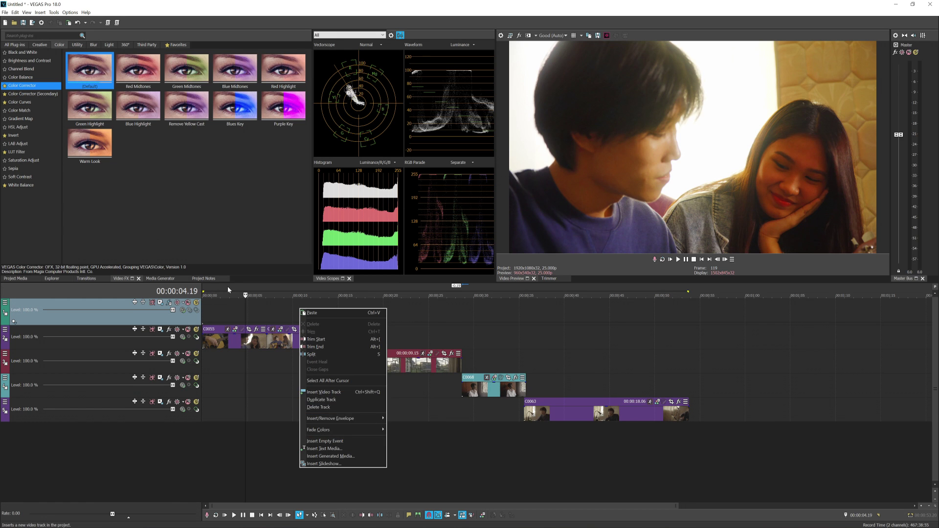
right_click(267, 310)
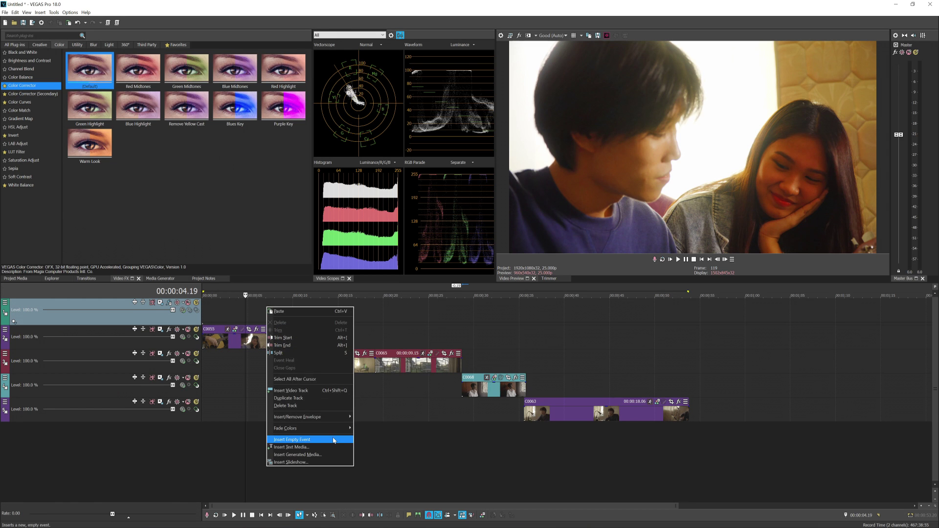
click(334, 440)
click(277, 318)
scroll(343, 320, up, 3)
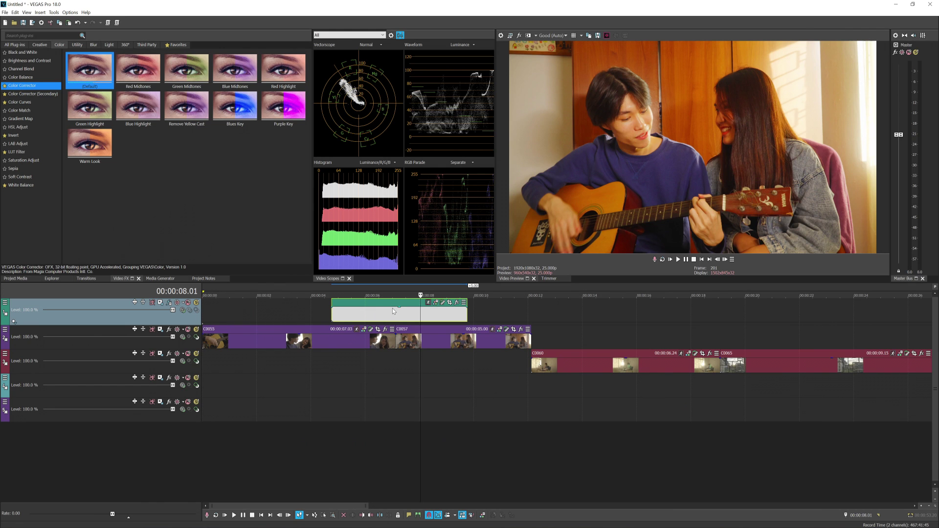
Move the empty event to the start of the timeline and trim its end to the end of the second track's clips.
scroll(393, 308, down, 3)
drag(281, 316, 222, 317)
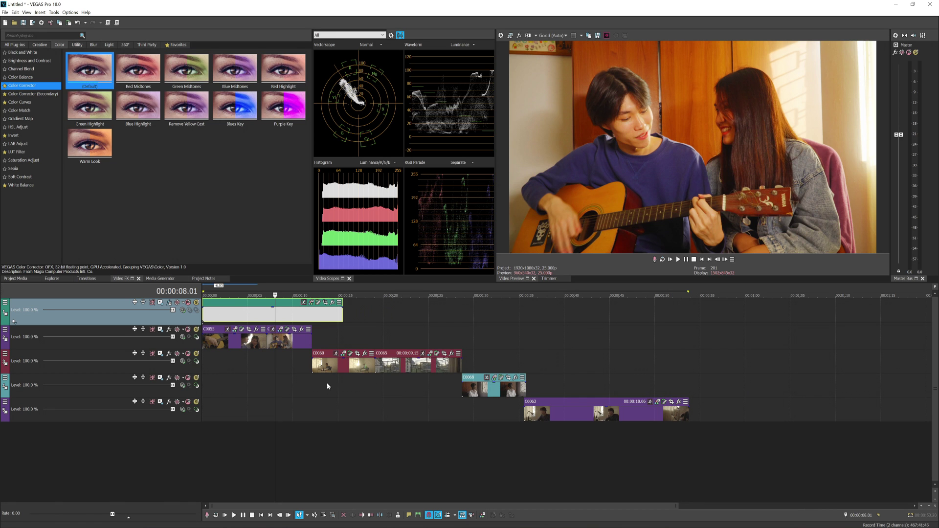
drag(339, 320, 312, 321)
Compare the grade under the empty event with the grade just past its end.
click(231, 335)
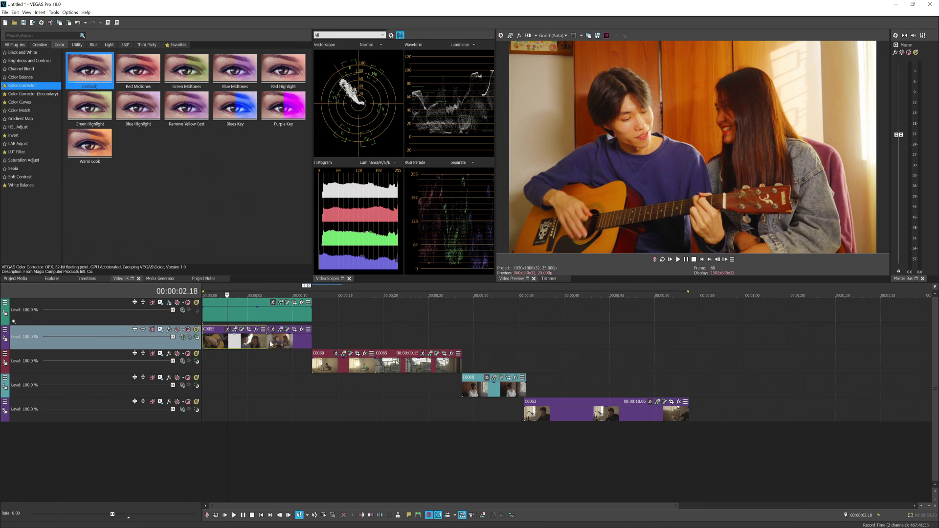
scroll(290, 319, up, 2)
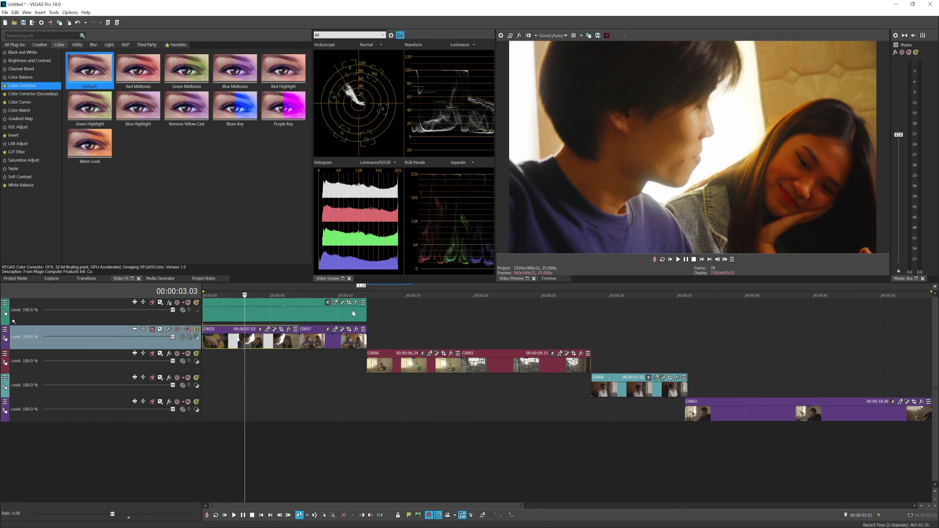
click(377, 309)
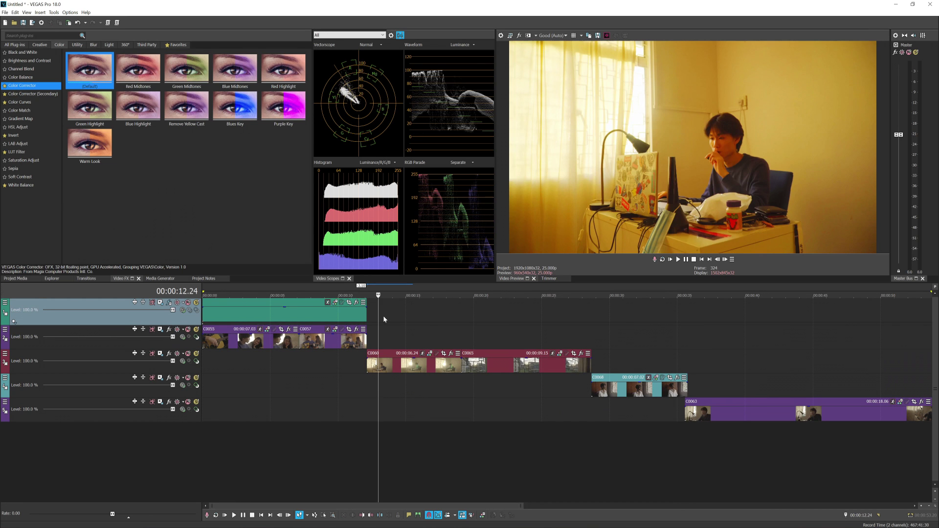
Add a Mute envelope to the top track and mute the track from the empty event's end onward.
click(358, 315)
drag(378, 311, 379, 310)
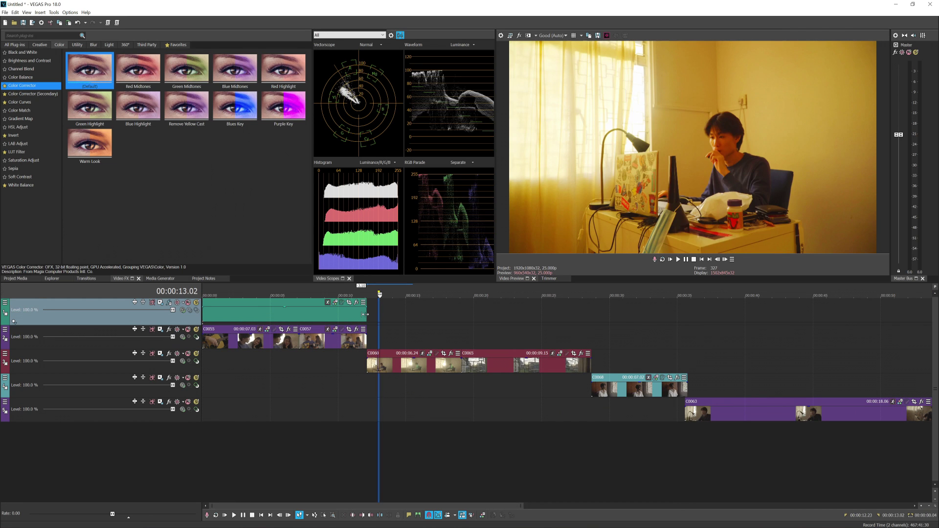
key(space)
right_click(379, 311)
mouse_move(448, 424)
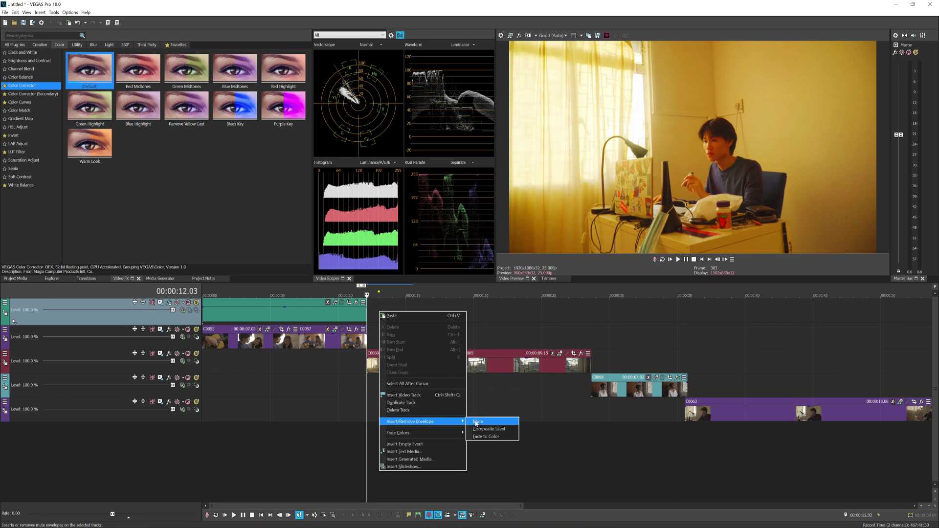
click(479, 421)
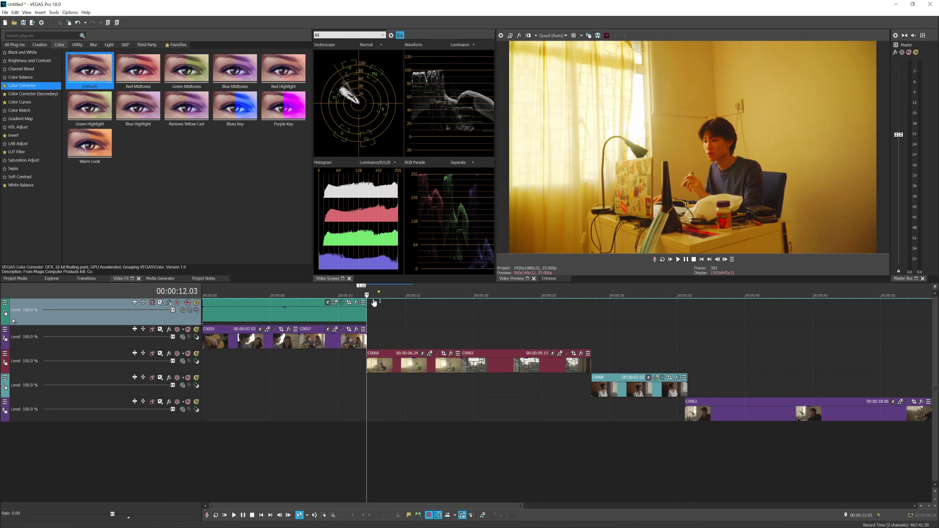
drag(374, 304, 367, 325)
click(315, 316)
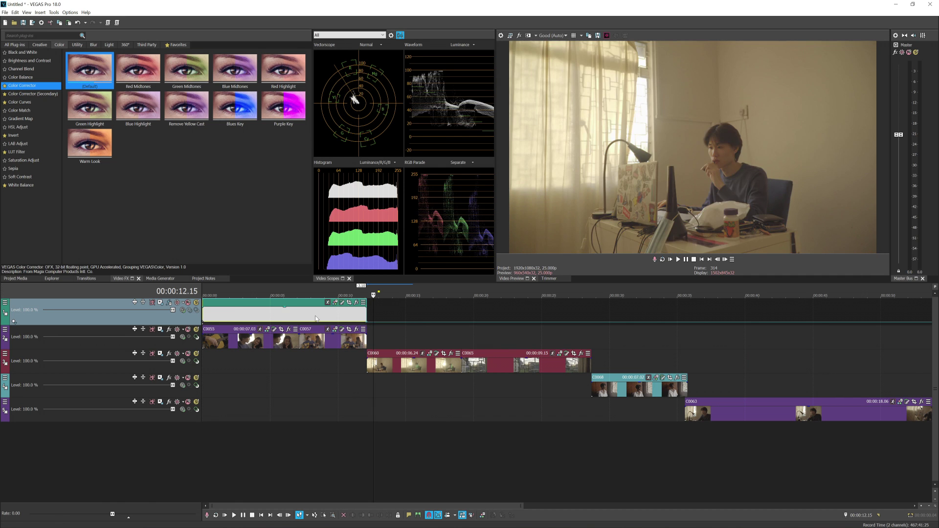
Preview the grade on the two second-track clips covered by the empty event.
scroll(316, 316, down, 2)
drag(257, 317, 237, 394)
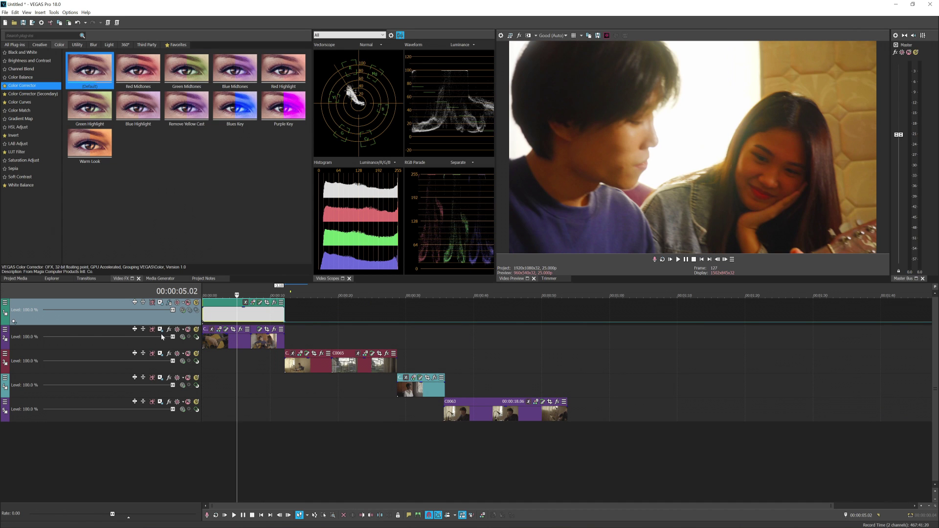
click(246, 317)
scroll(316, 317, up, 1)
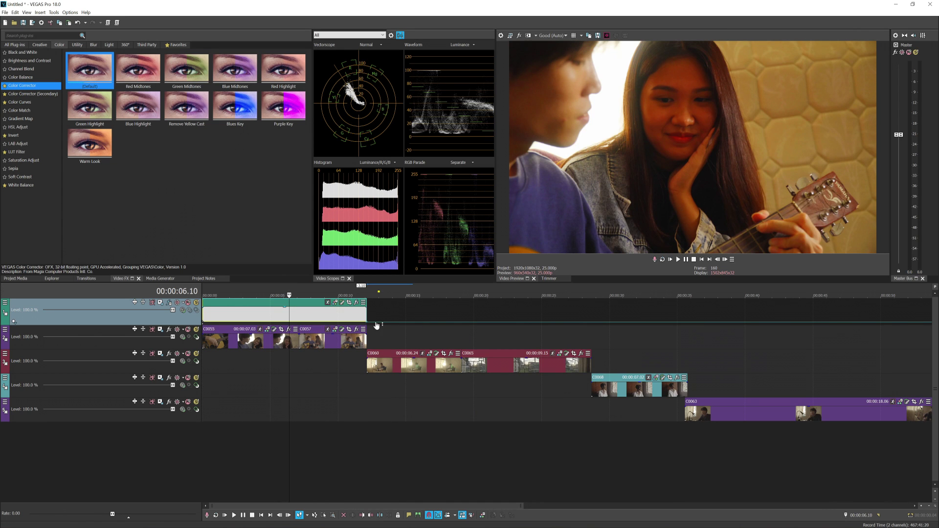
click(246, 317)
click(245, 339)
click(339, 343)
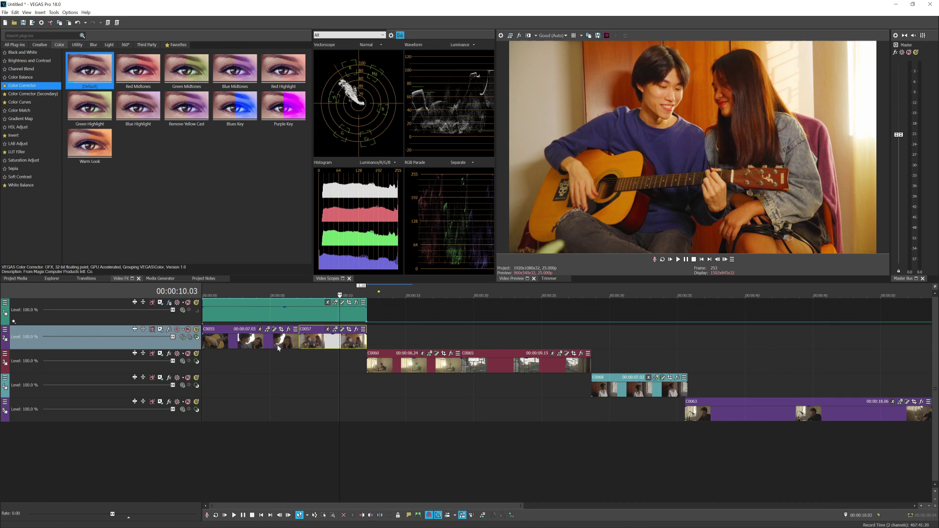
click(274, 344)
click(351, 347)
click(275, 345)
click(337, 343)
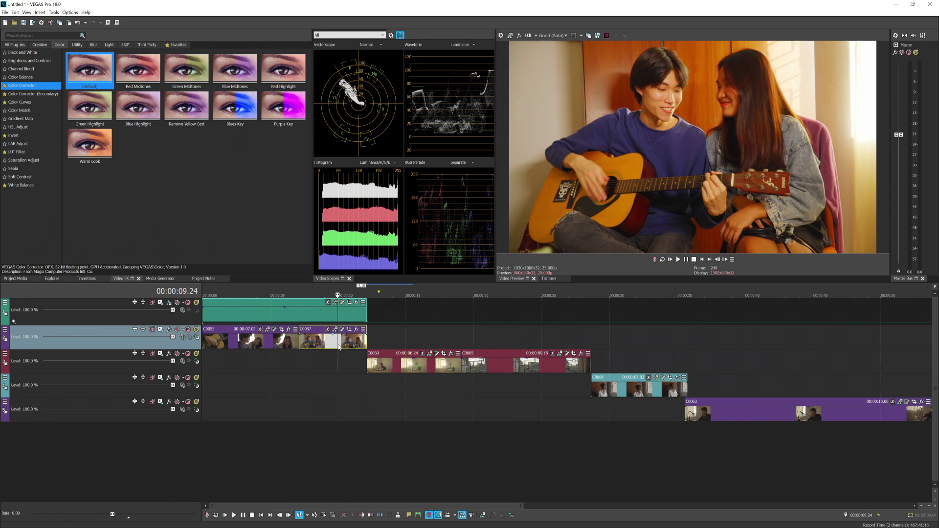
Test moving the empty event with Lock Envelopes to Events enabled, and bring it back to the start of the timeline.
scroll(338, 348, down, 1)
scroll(305, 337, up, 2)
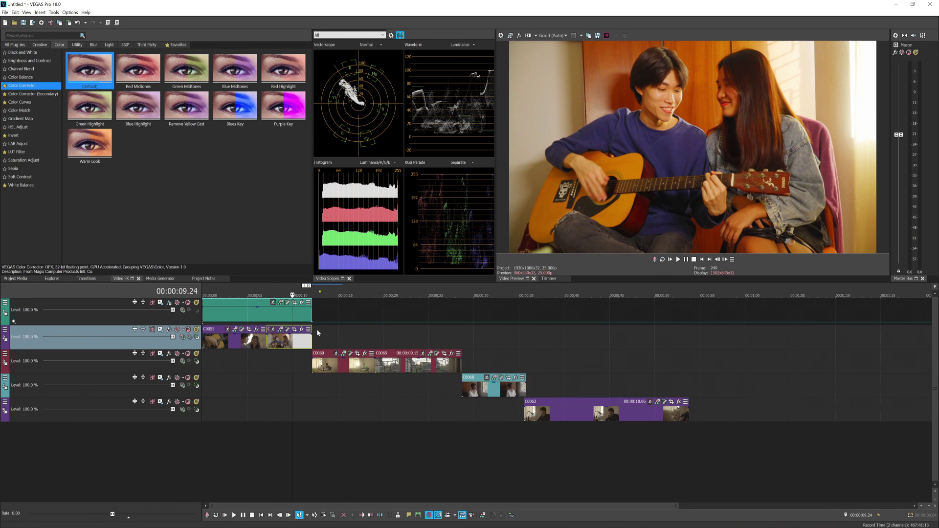
click(465, 517)
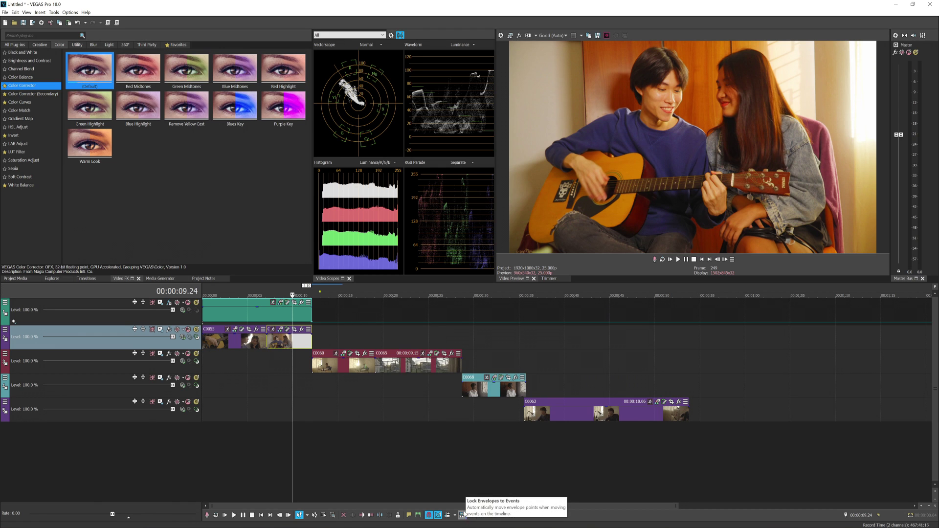
drag(247, 320, 216, 320)
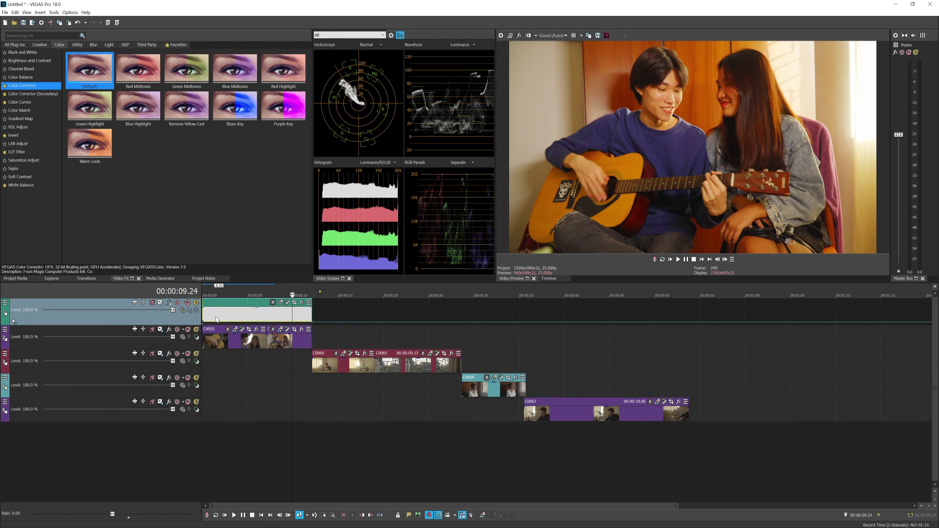
Insert another empty event on the top track and align its start with the C0063 clip on the bottom track.
scroll(526, 318, down, 2)
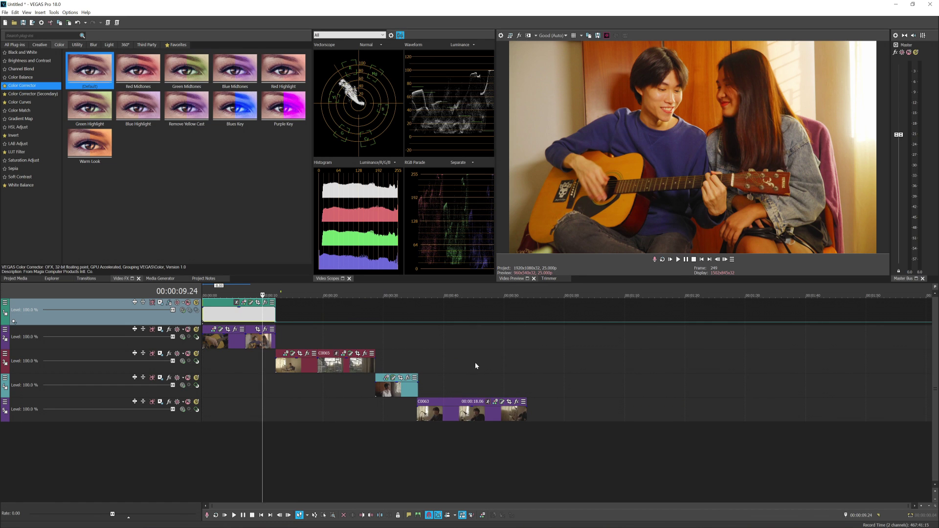
click(450, 420)
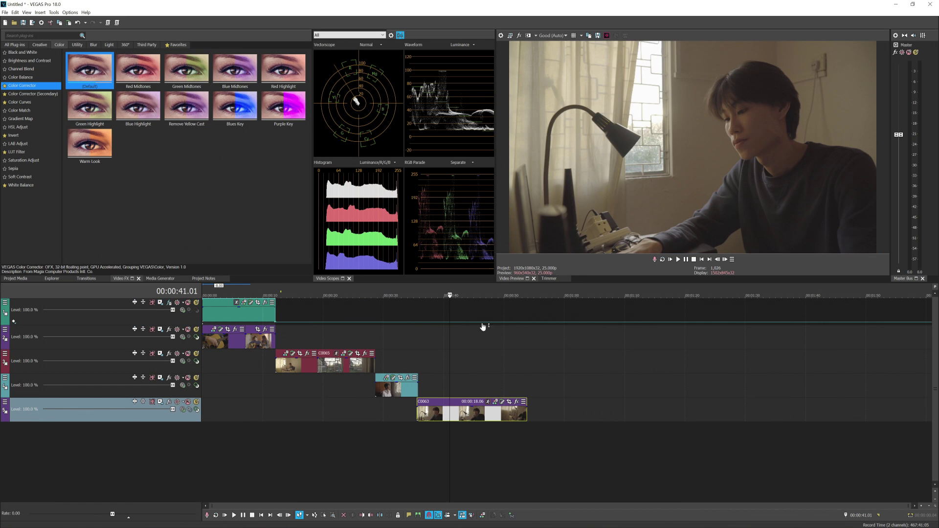
right_click(459, 308)
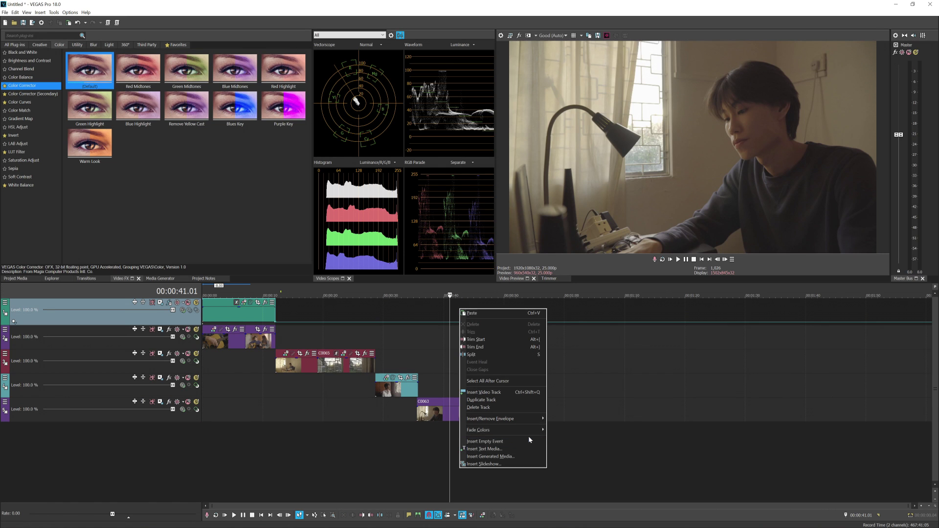
click(528, 441)
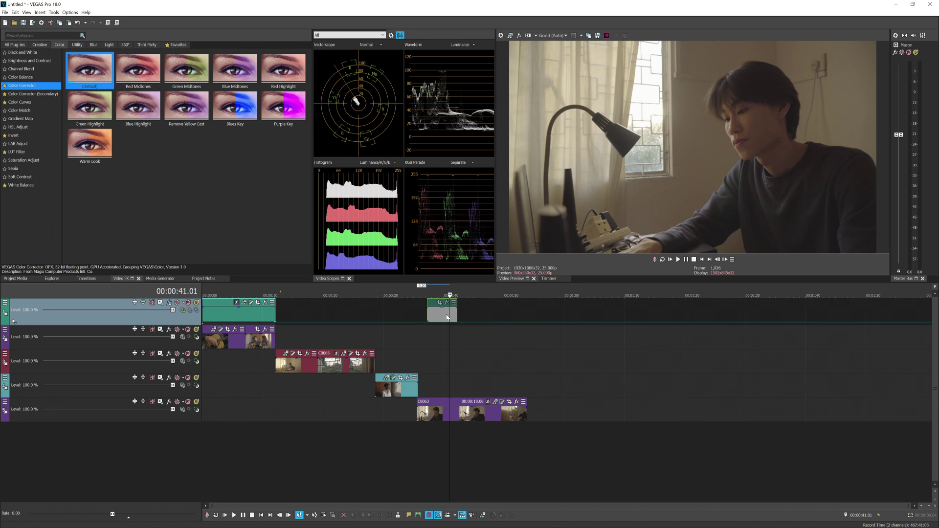
drag(446, 317, 436, 318)
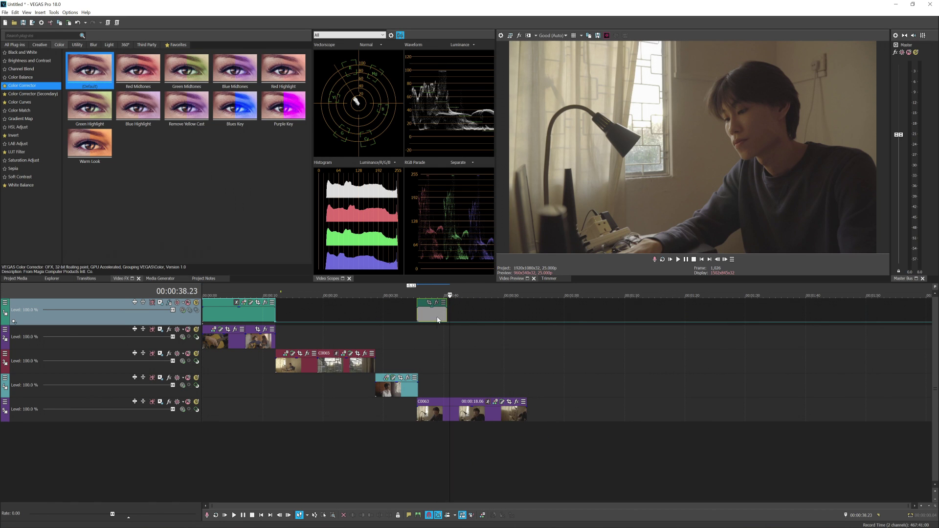
drag(423, 413, 446, 418)
click(428, 317)
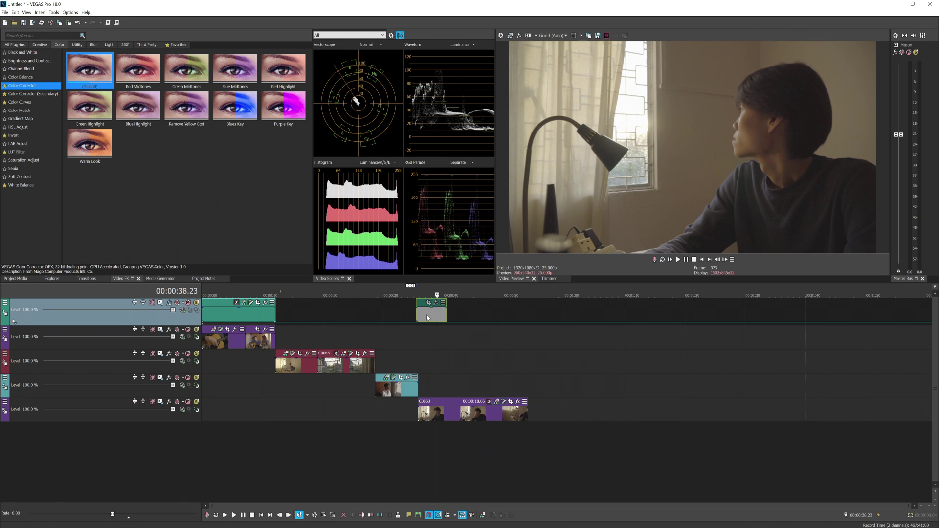
Extend the second empty event to the end of the C0063 clip and unmute the top track over the event's length.
drag(446, 315, 528, 315)
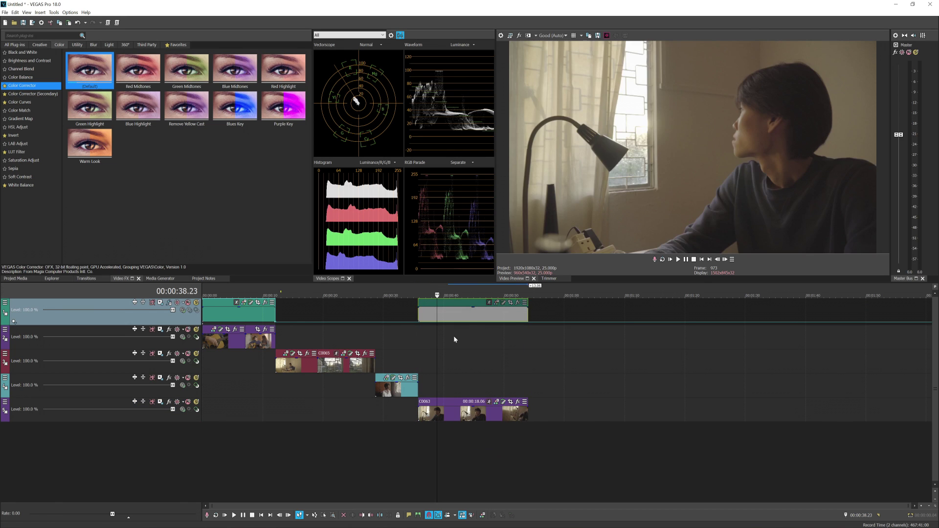
scroll(454, 336, up, 1)
click(525, 325)
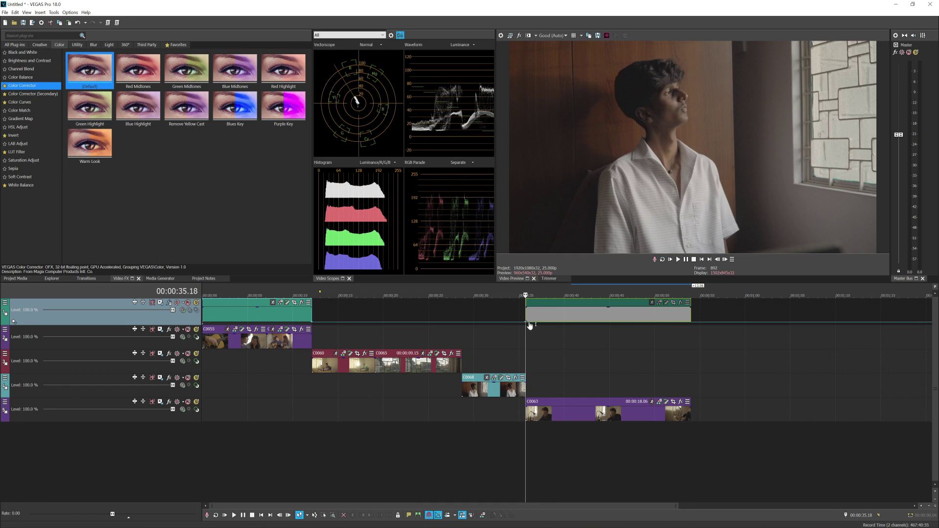
click(693, 325)
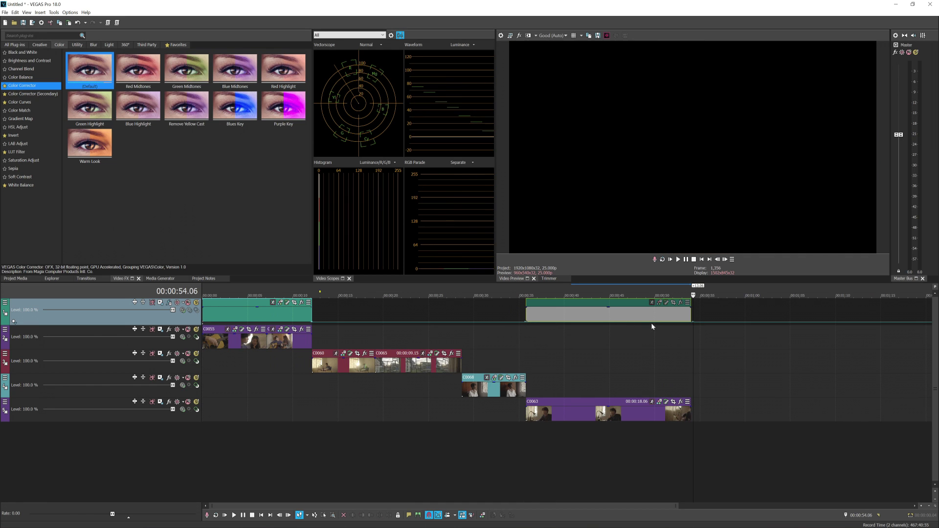
click(651, 317)
scroll(411, 331, up, 3)
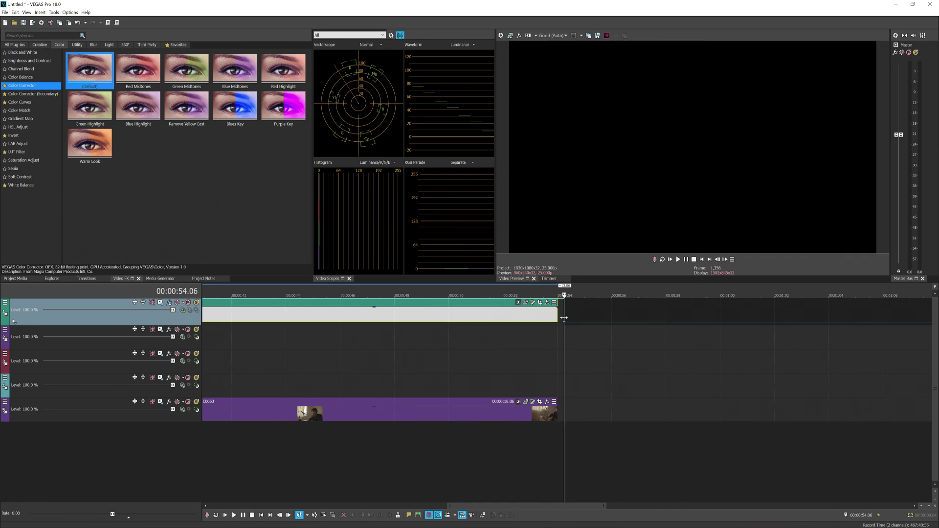
scroll(442, 357, down, 3)
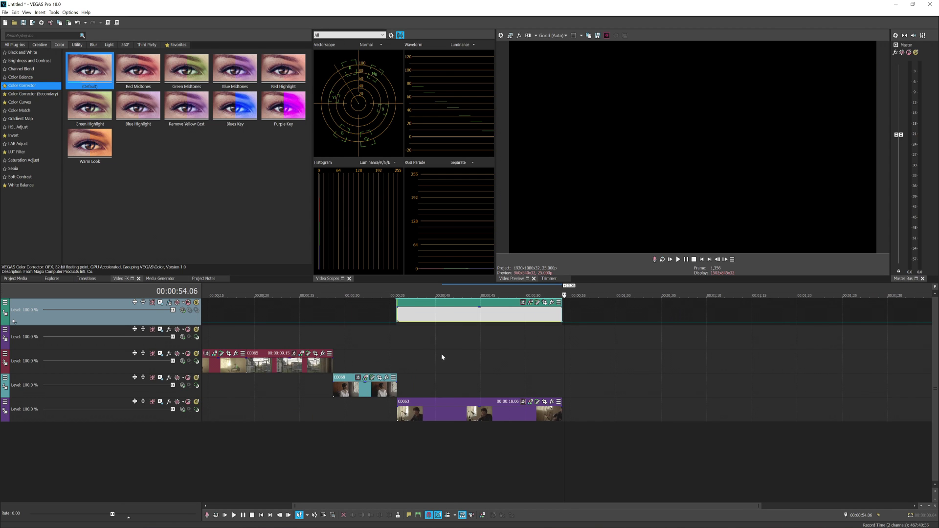
click(399, 299)
scroll(512, 303, up, 5)
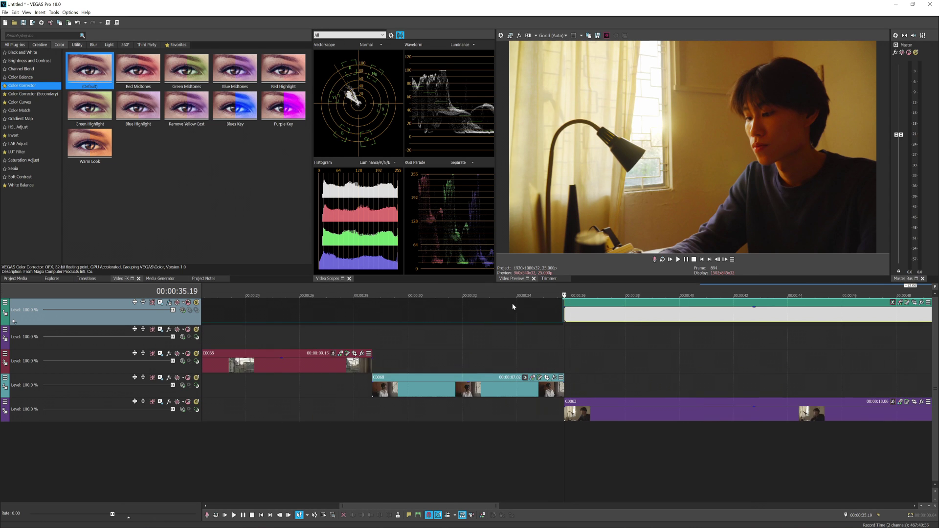
scroll(616, 362, down, 6)
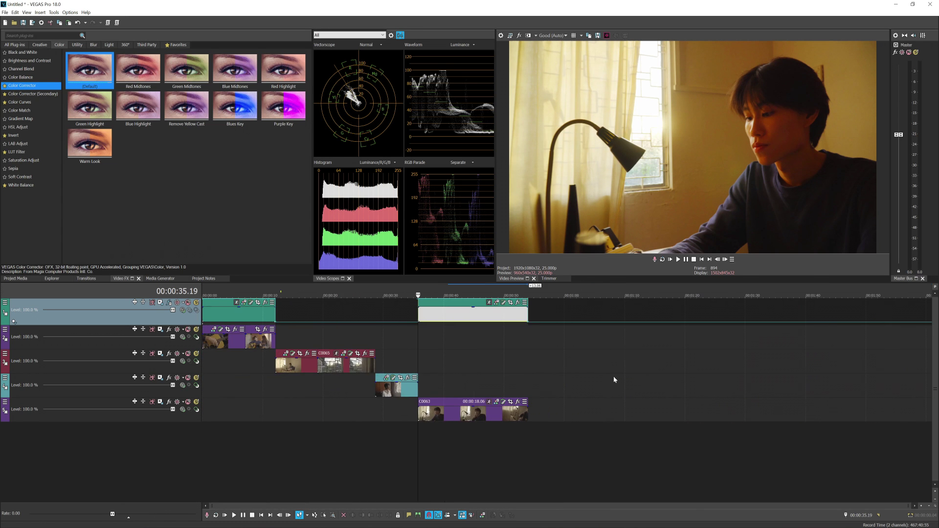
Preview the grade on the C0063 clip and compare it with the third- and fourth-track clips outside the empty events.
click(474, 363)
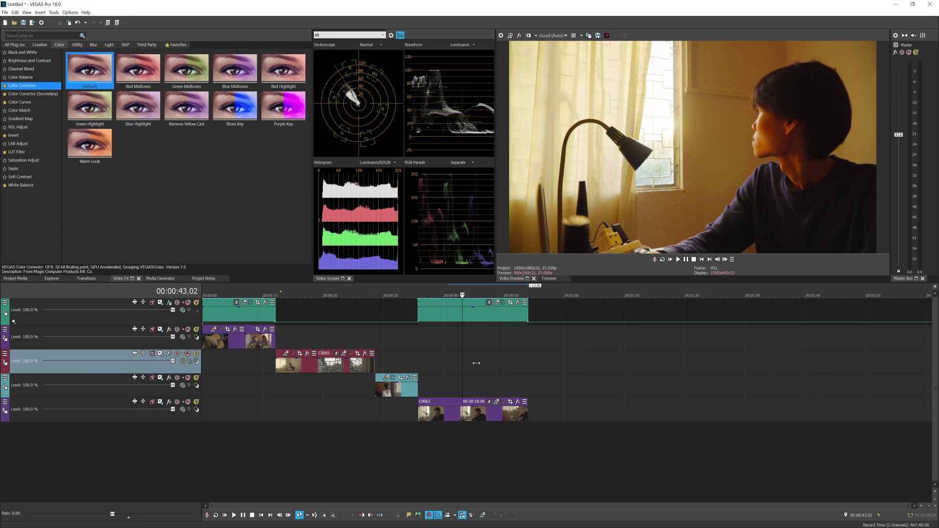
drag(479, 372, 318, 384)
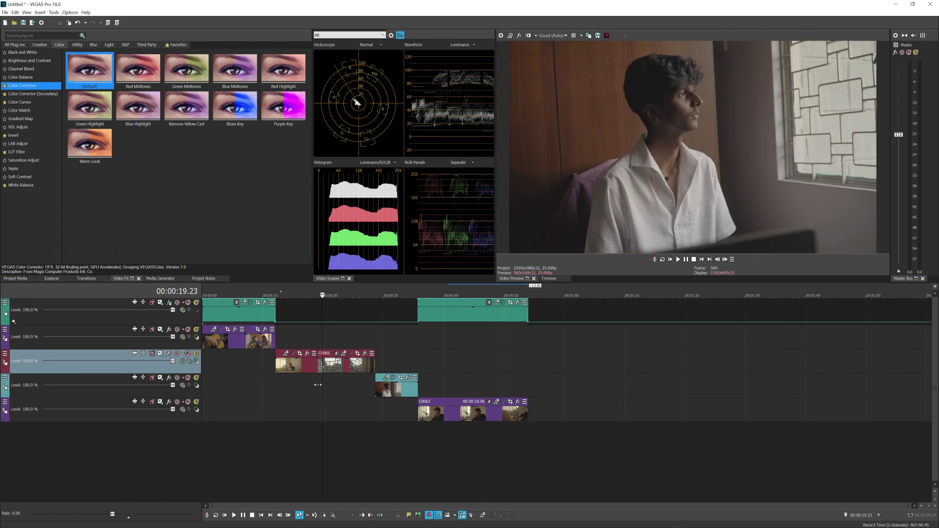
click(236, 388)
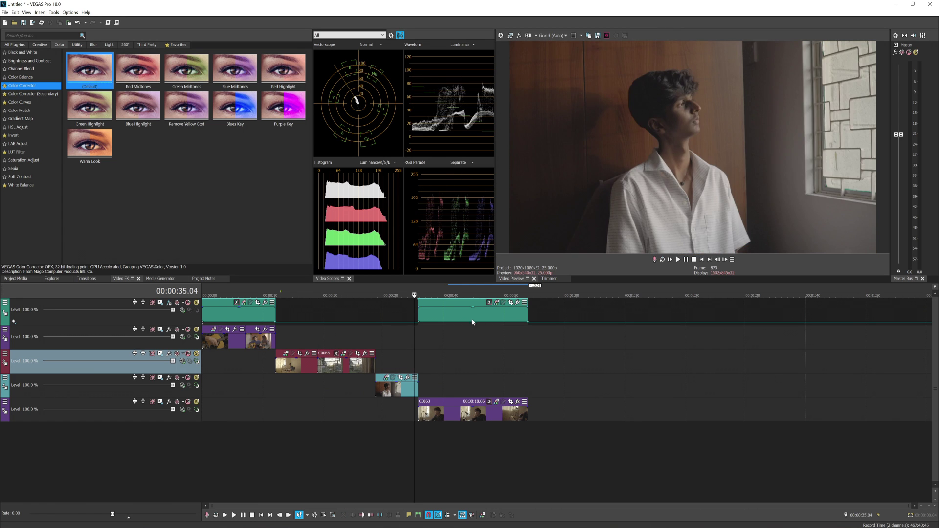
click(470, 316)
click(331, 313)
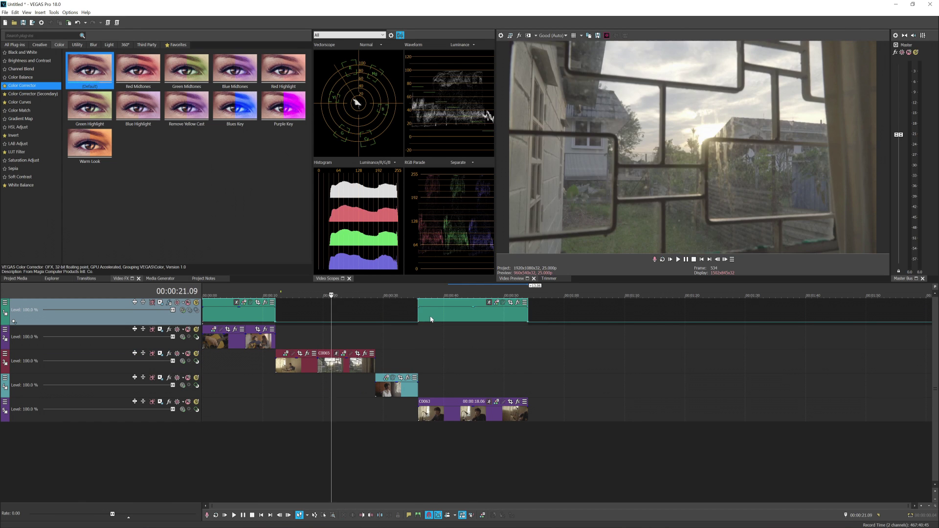
Test moving the second empty event along the timeline with Lock Envelopes to Events, and bring it back over the C0063 clip.
click(430, 315)
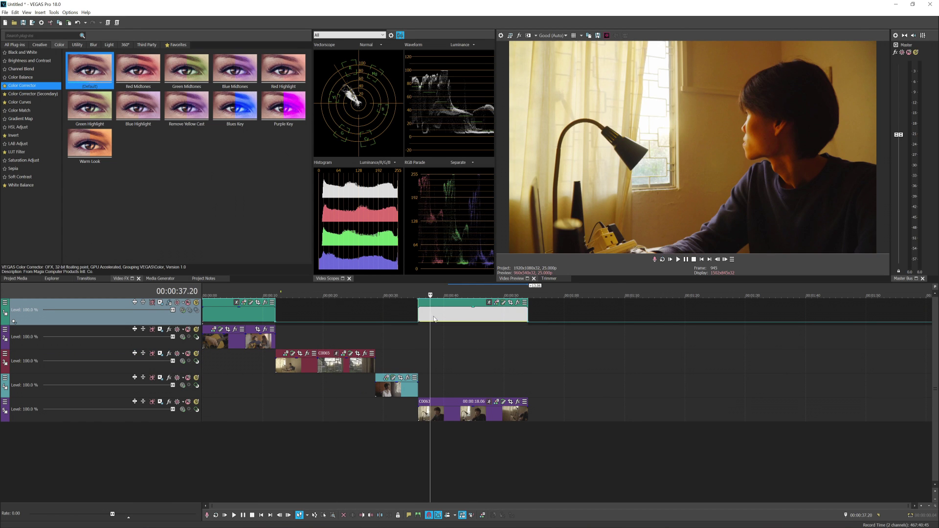
drag(438, 319, 544, 314)
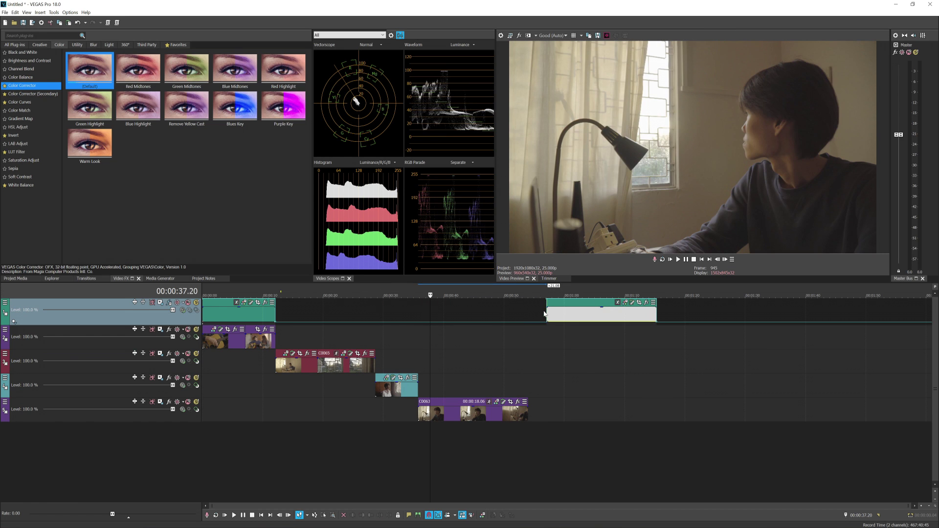
drag(602, 310, 473, 319)
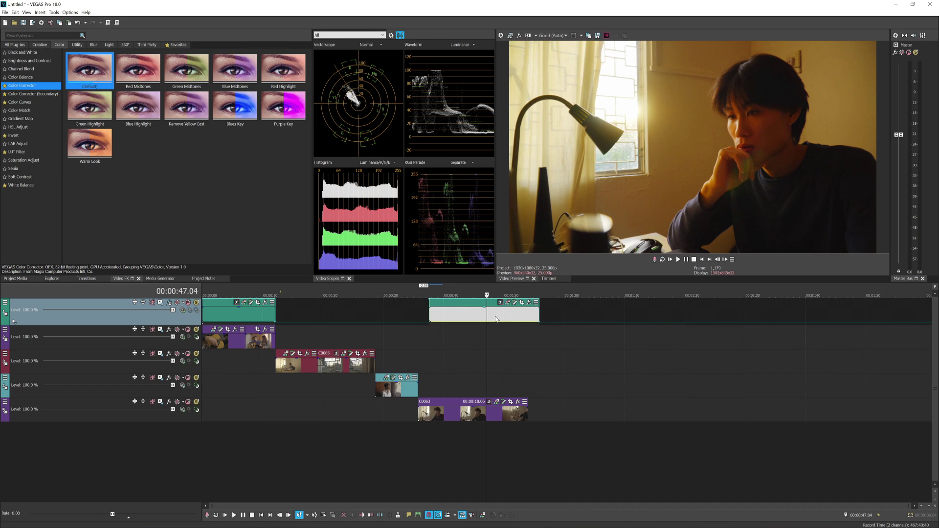
click(462, 516)
drag(469, 319, 461, 320)
Delete both empty events and remove the Mute envelope from the top track.
click(237, 315)
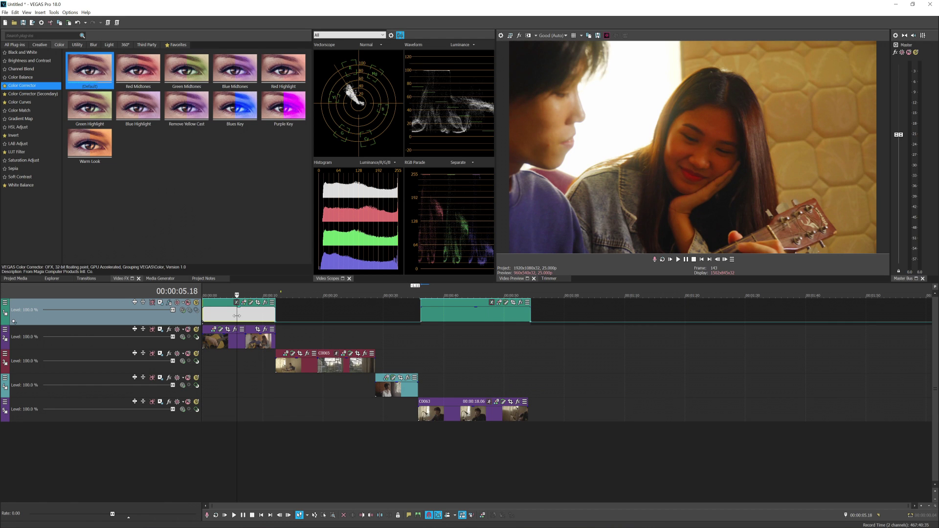
click(433, 313)
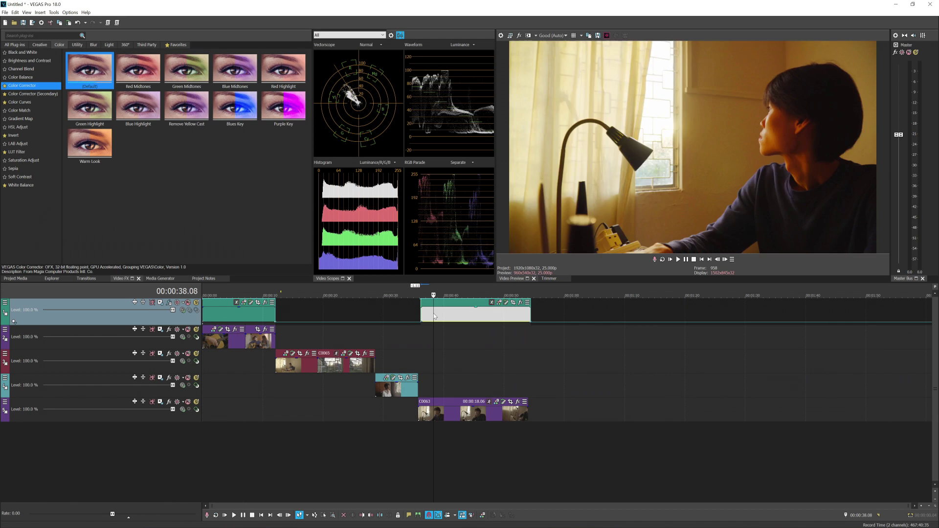
right_click(460, 315)
click(478, 130)
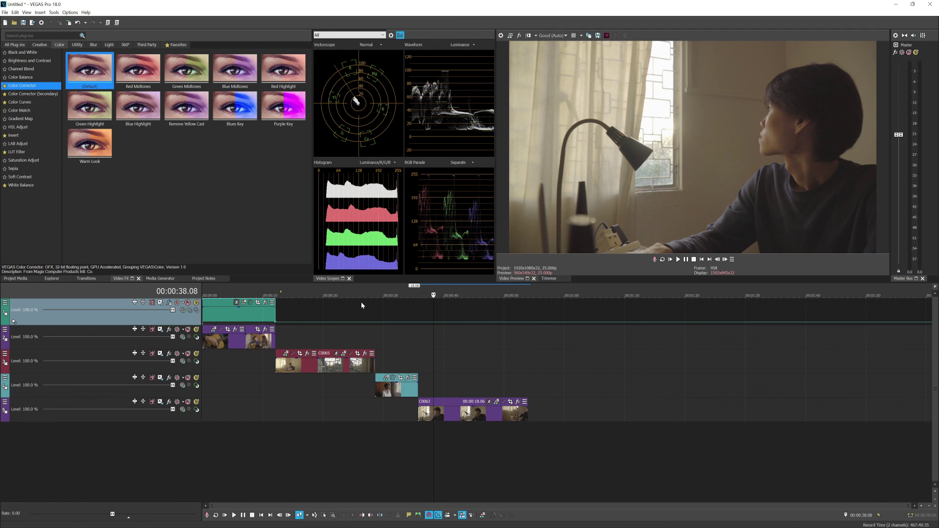
right_click(344, 312)
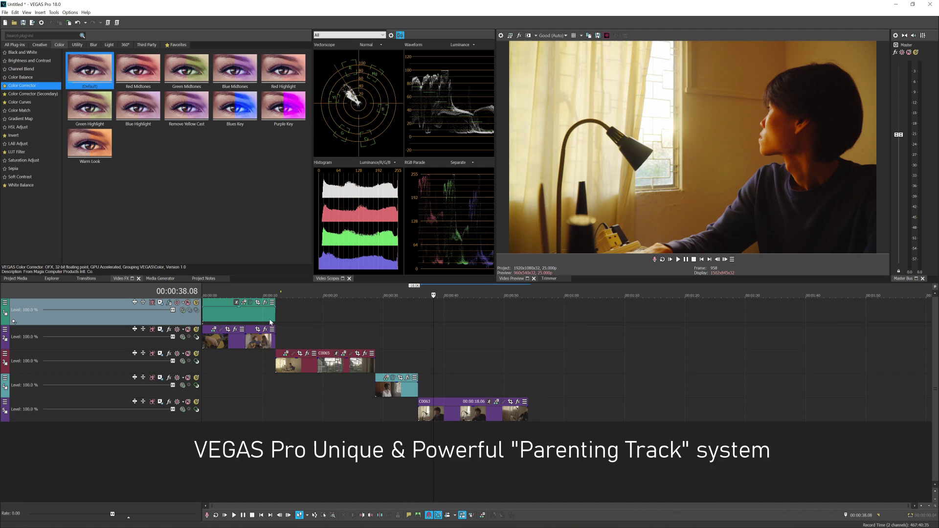
right_click(267, 317)
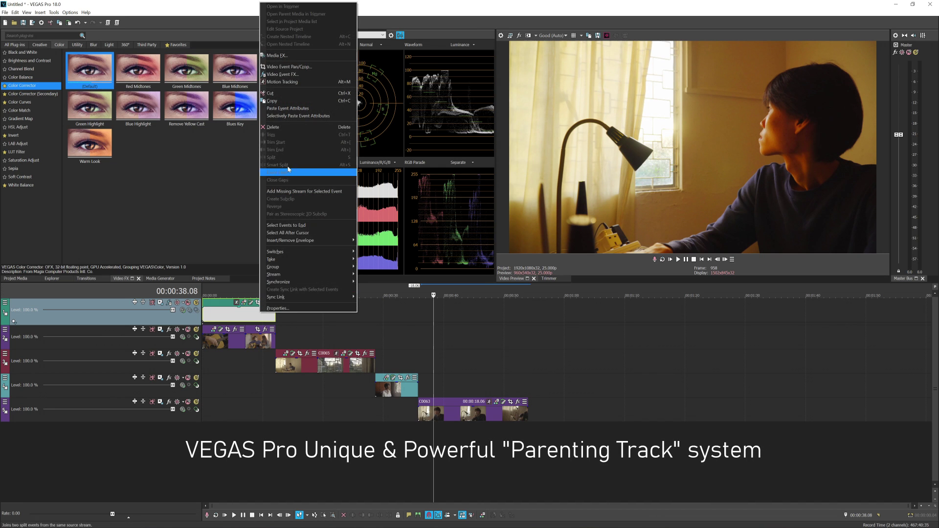
click(273, 127)
Preview the first and last clips with the top track's effects applied to the whole timeline.
click(222, 310)
scroll(236, 313, up, 1)
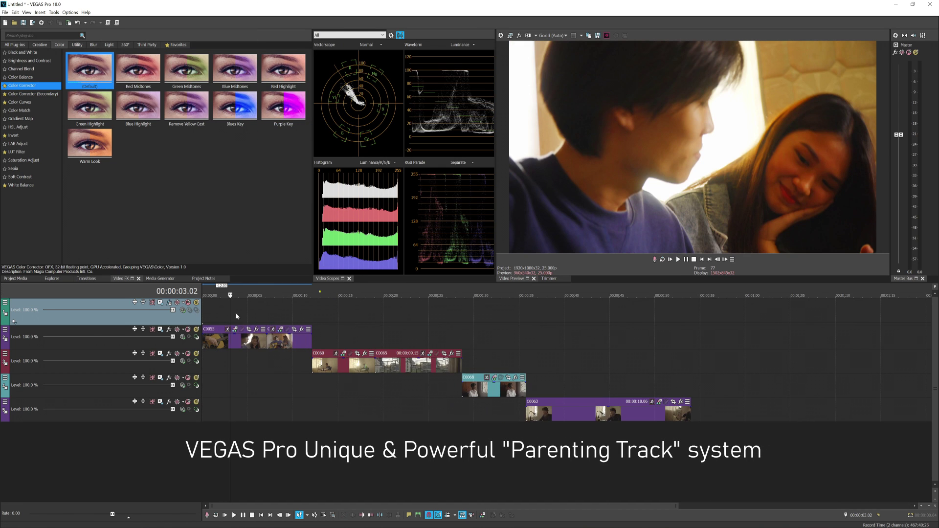
scroll(237, 316, down, 1)
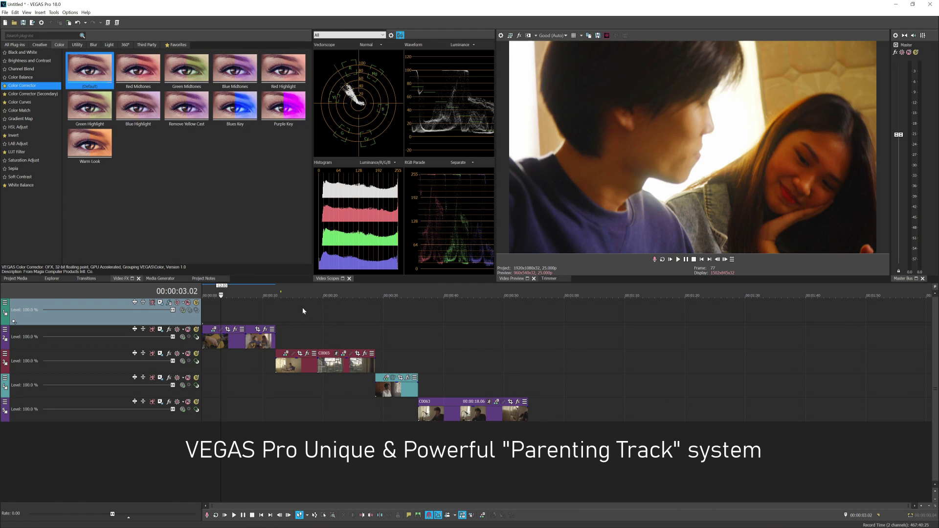
click(450, 331)
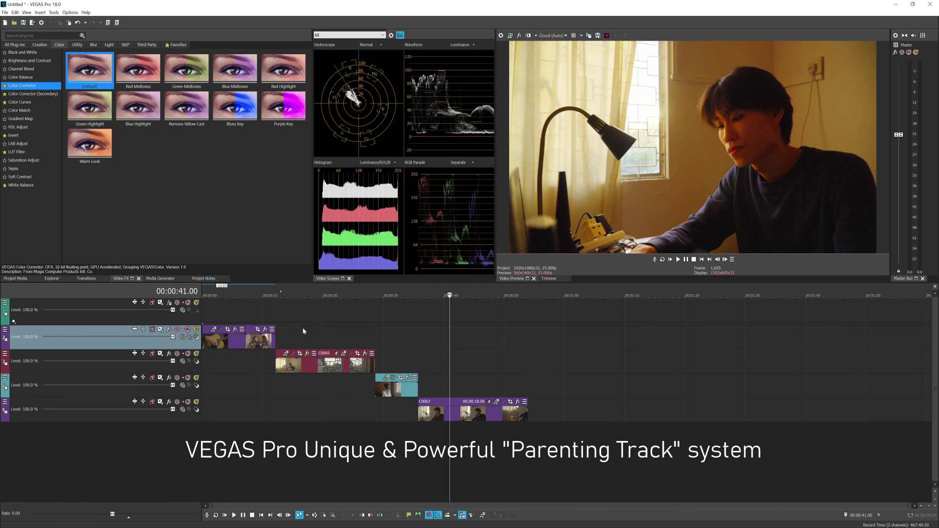
Make the second track a compositing child of the top track.
click(254, 307)
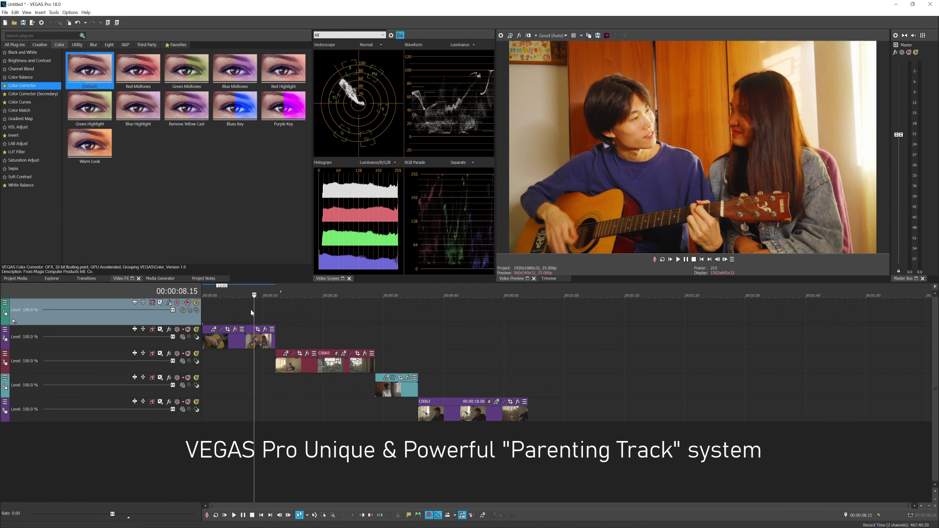
click(232, 341)
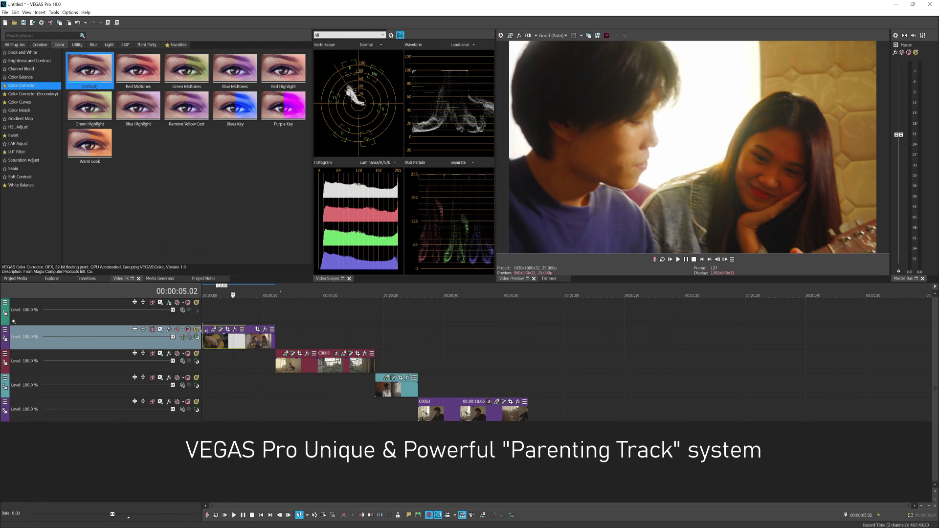
click(196, 337)
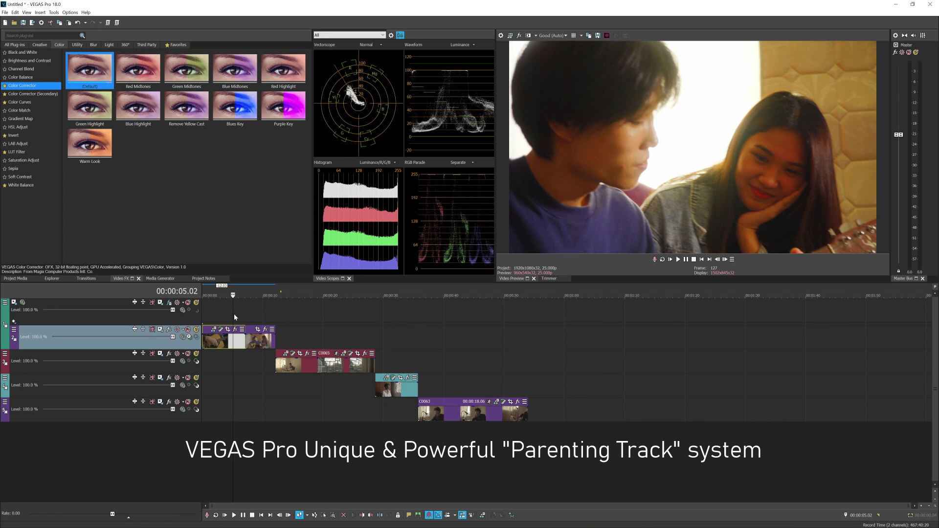
Preview the child track's clips and compare them with the clips on the tracks outside the parent group.
drag(233, 314, 438, 344)
click(35, 367)
click(42, 391)
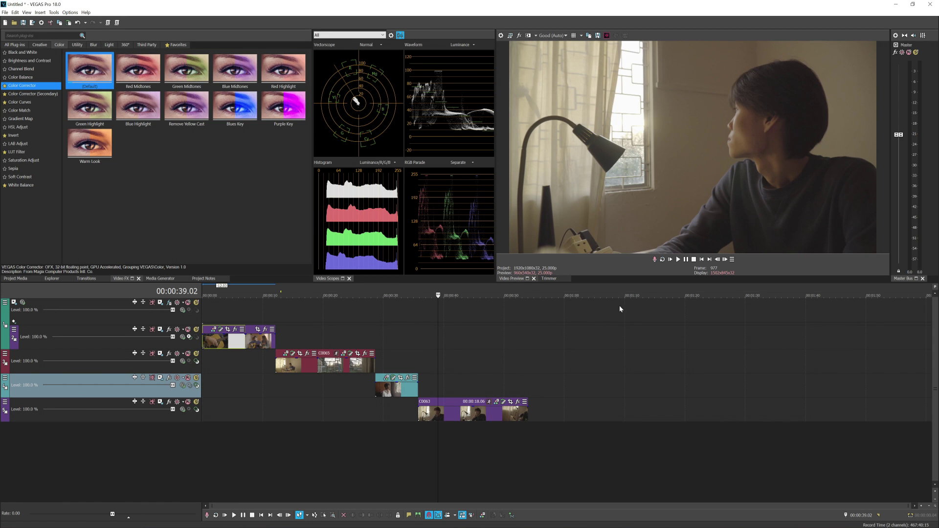
click(475, 359)
click(368, 337)
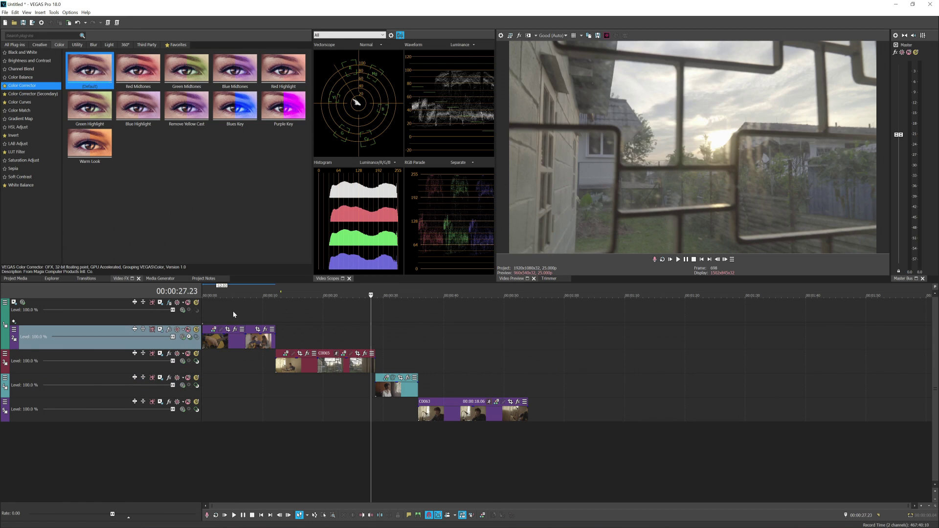
click(234, 313)
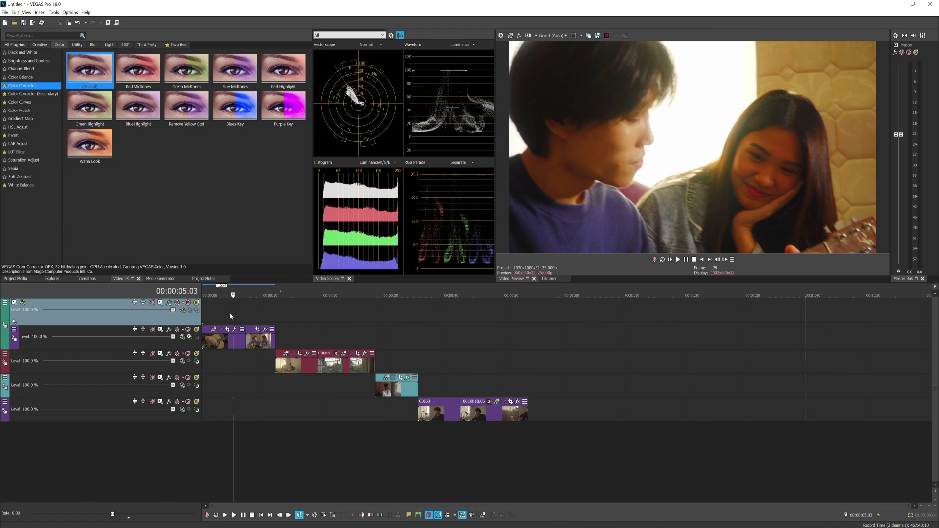
click(316, 337)
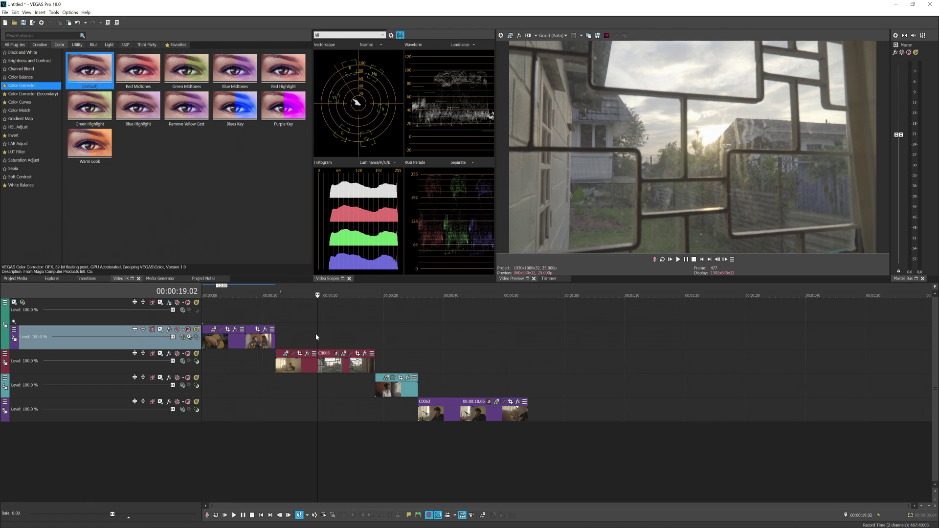
Make the third track a compositing child of the top track.
click(296, 364)
click(347, 368)
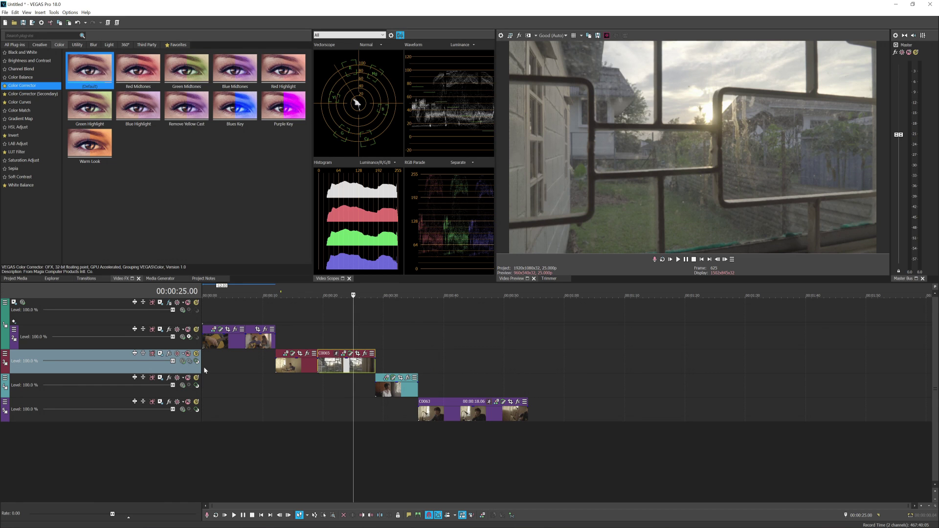
click(196, 363)
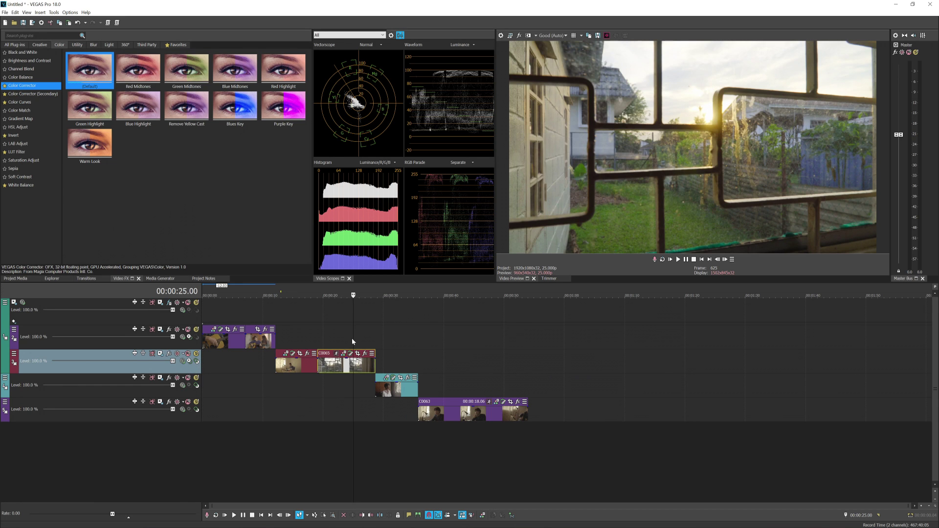
Preview the clips on the child tracks and compare them with the fourth track's clip outside the parent group.
click(283, 342)
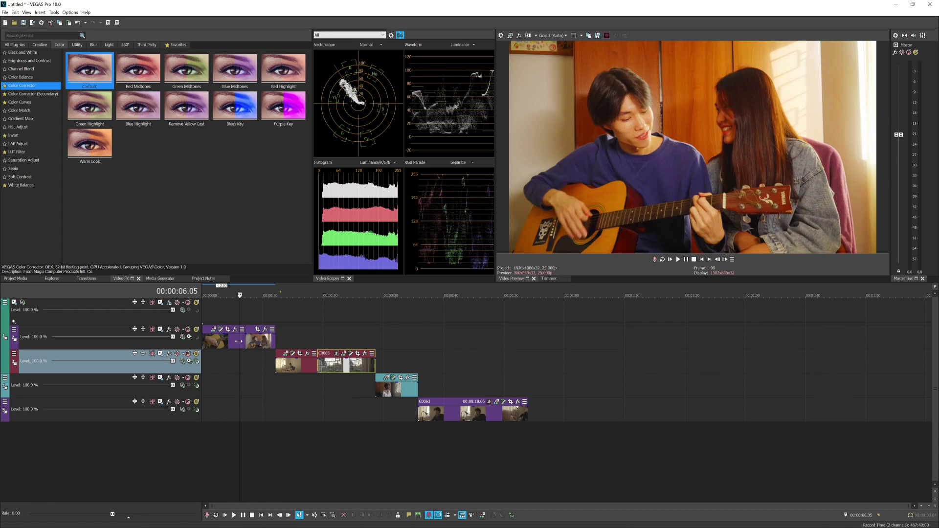
click(227, 333)
click(79, 320)
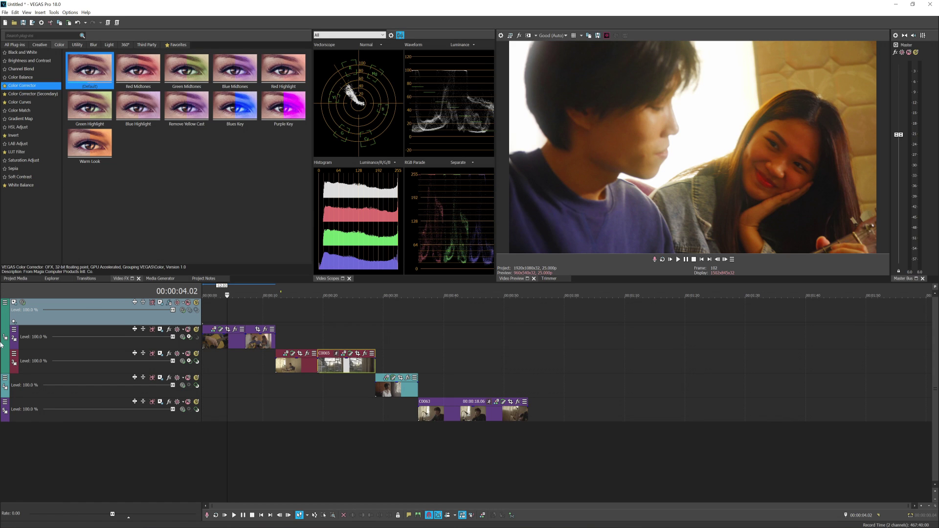
click(52, 335)
click(44, 357)
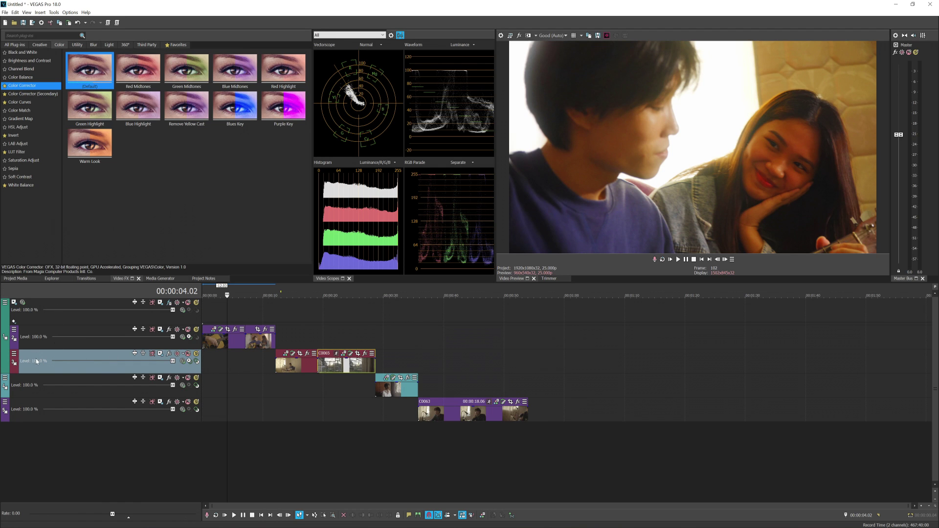
click(392, 393)
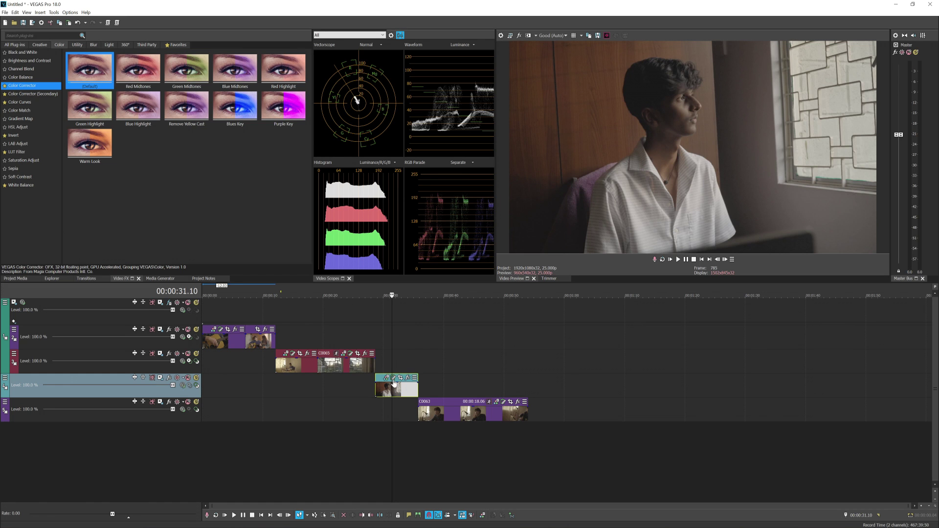
Try making the fourth track a compositing child of the top track and preview the clips on the child tracks.
click(197, 386)
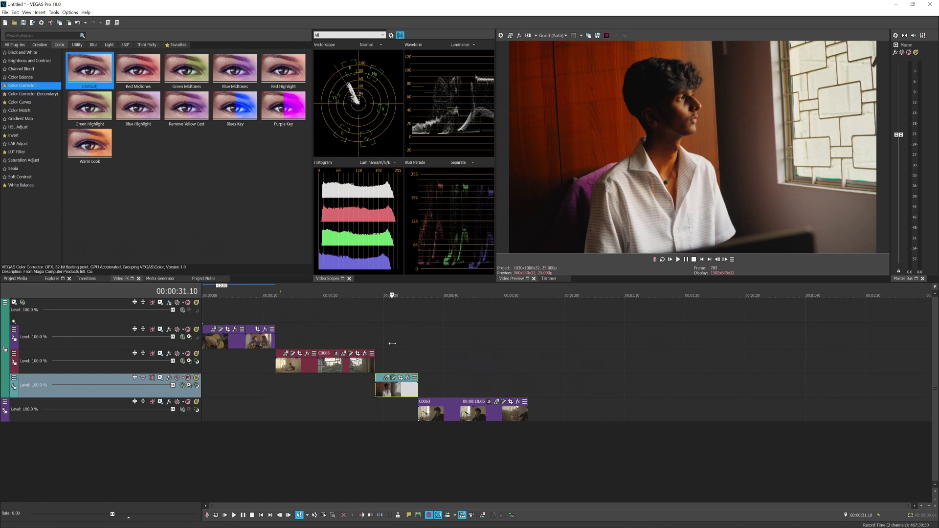
drag(393, 344, 339, 380)
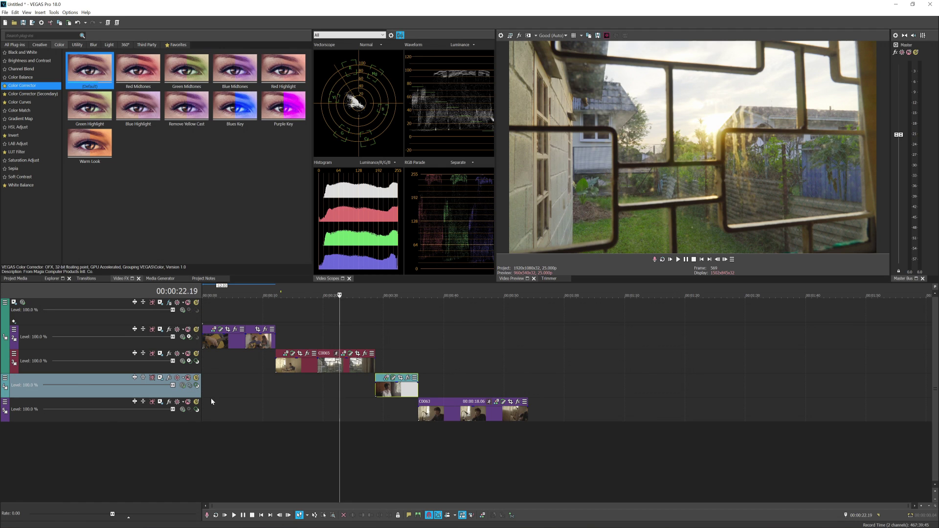
Review the track structure by selecting the parent track, its child tracks and the two tracks outside the group in turn.
click(159, 416)
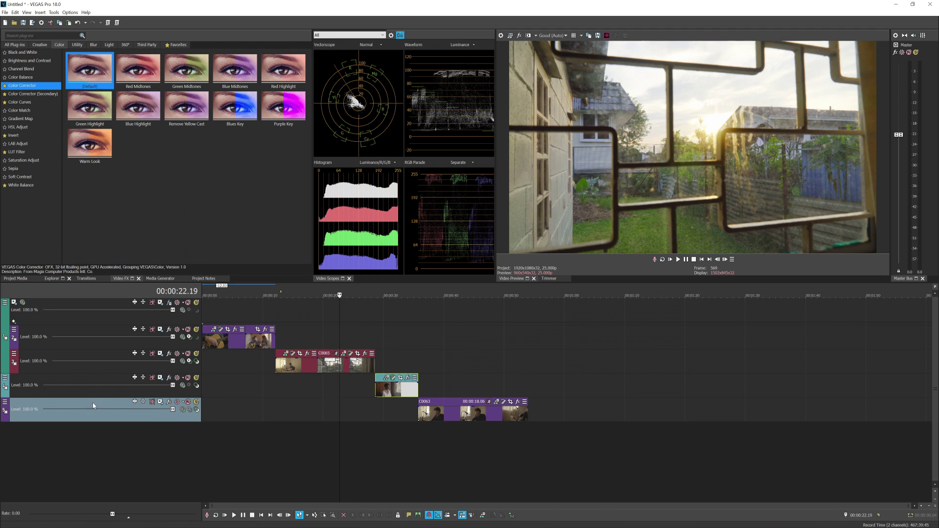
click(87, 385)
click(55, 301)
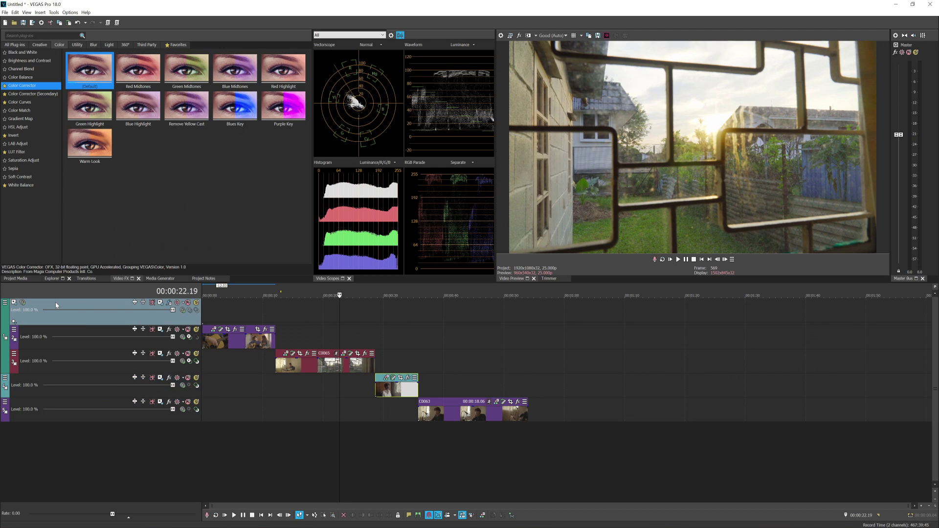
click(86, 333)
click(98, 361)
click(95, 382)
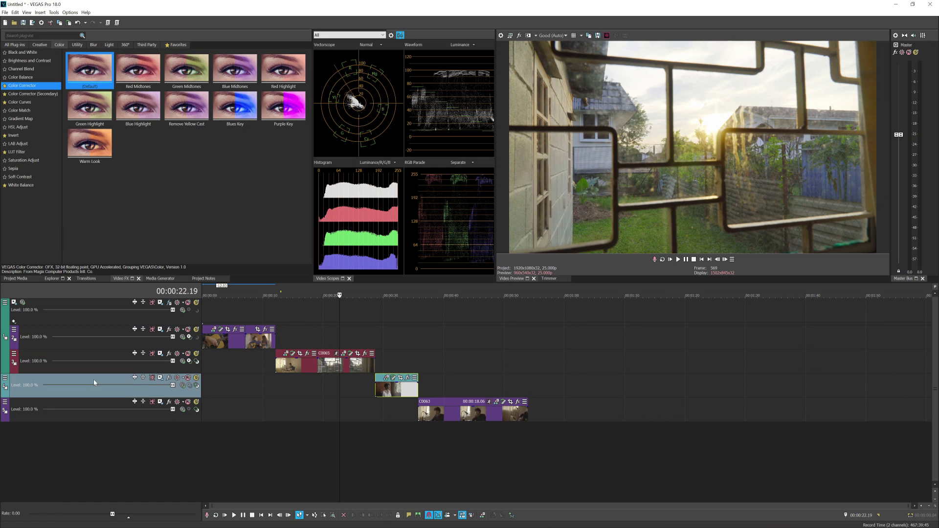
click(95, 404)
click(81, 307)
click(97, 337)
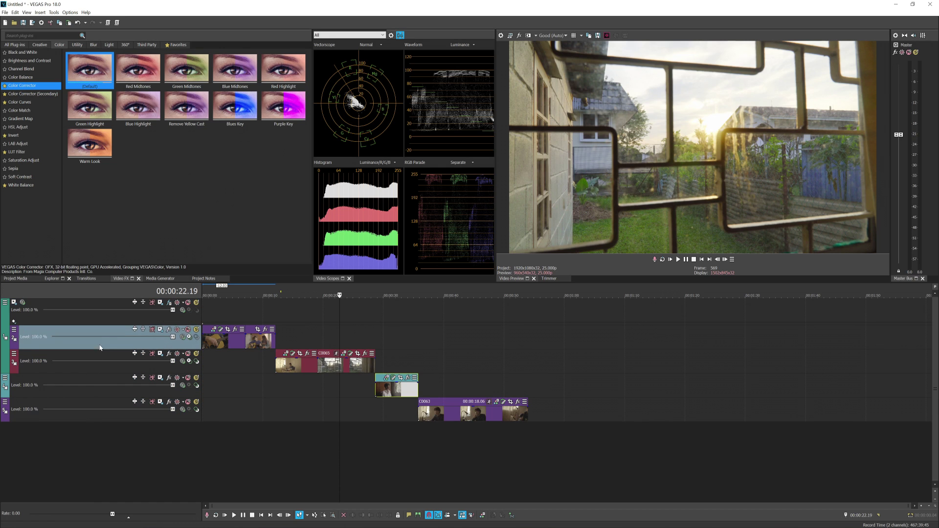
click(107, 368)
click(103, 405)
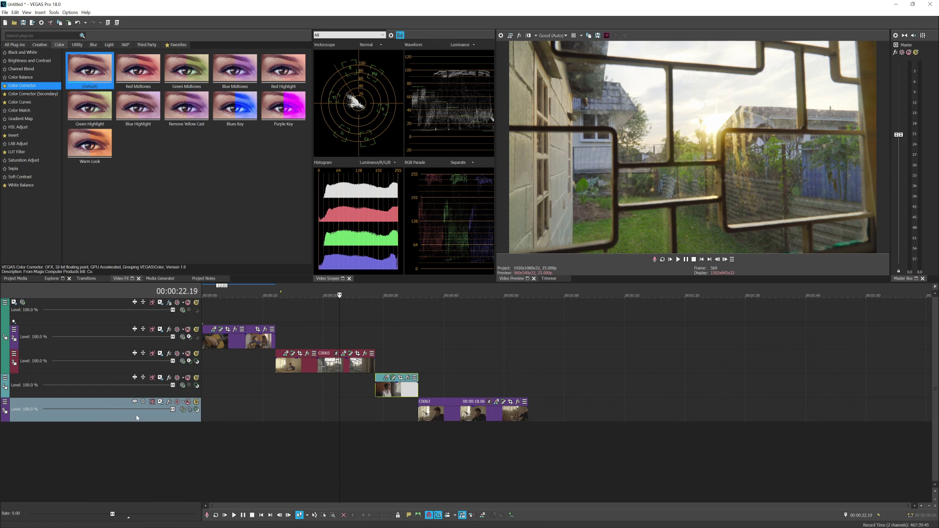
click(125, 395)
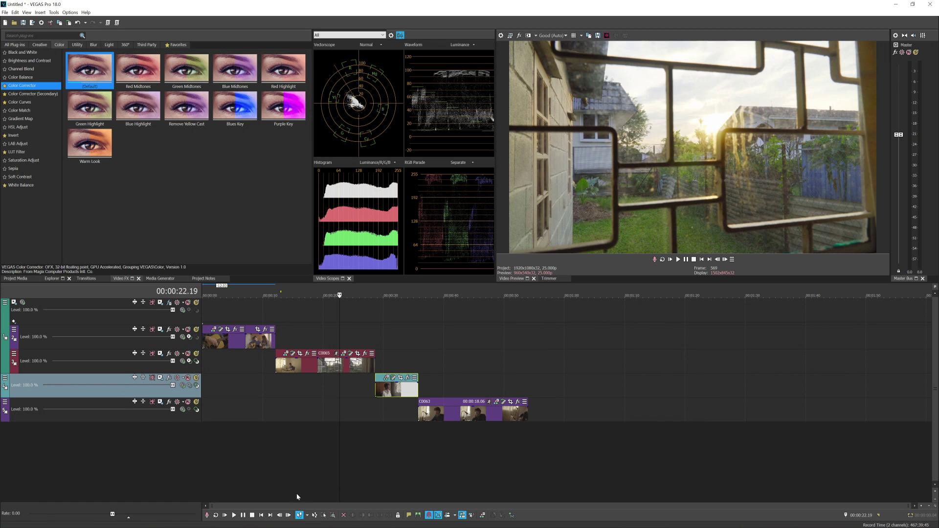